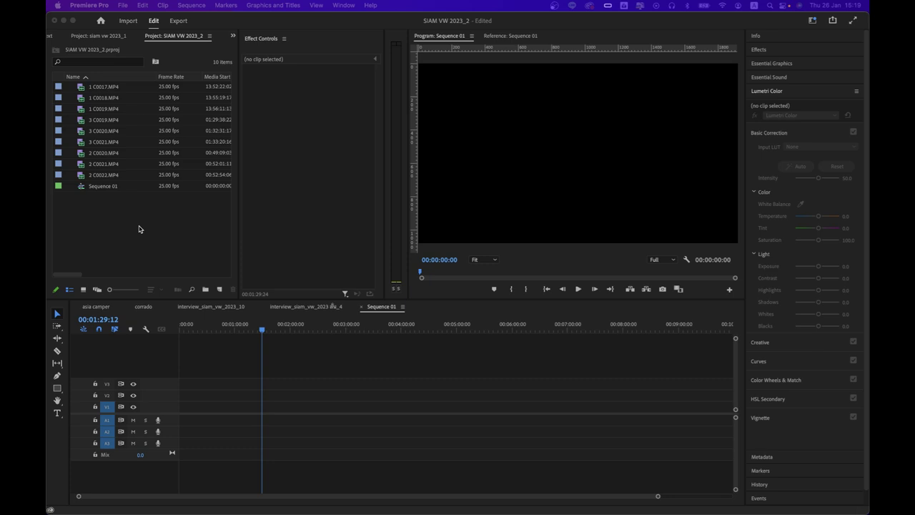
# Step: Place 1 C0017.MP4 at the start of V1/A1 in Sequence 01
pyautogui.click(116, 87)
pyautogui.click(112, 88)
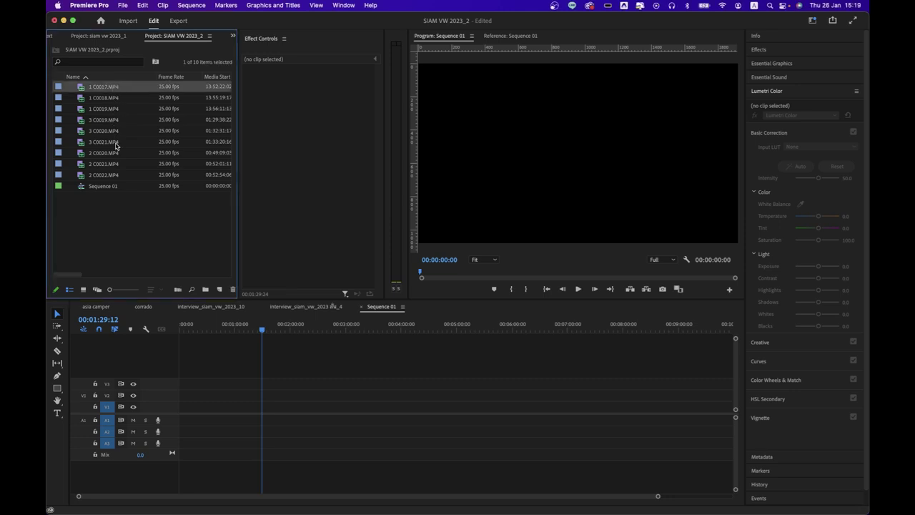
pyautogui.click(116, 176)
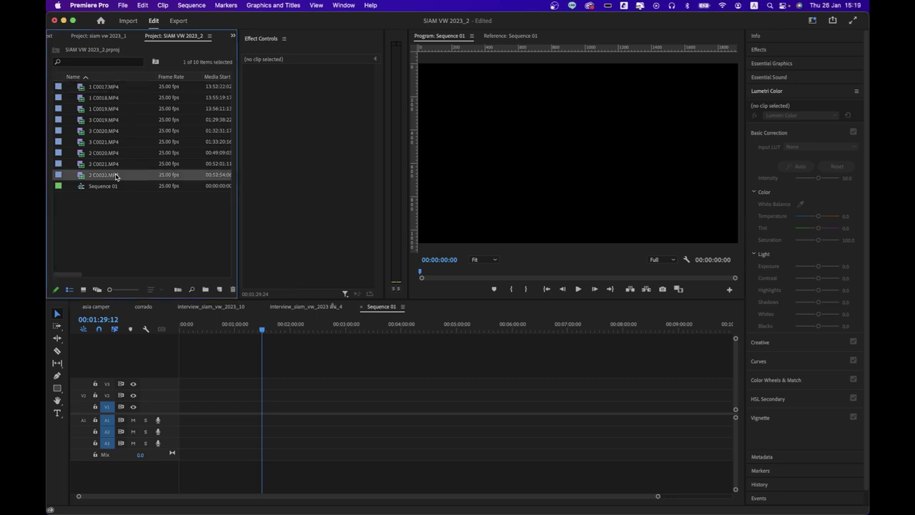
pyautogui.click(115, 89)
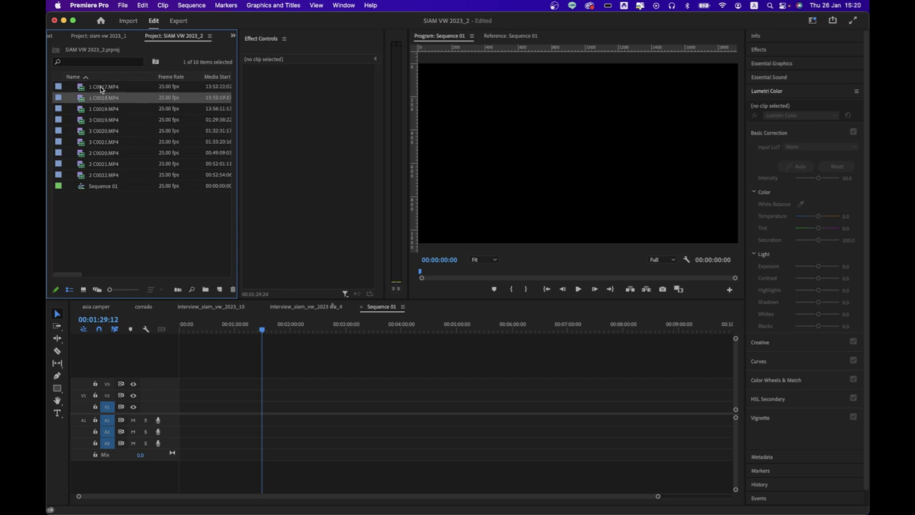
pyautogui.click(101, 98)
pyautogui.click(102, 120)
pyautogui.click(104, 153)
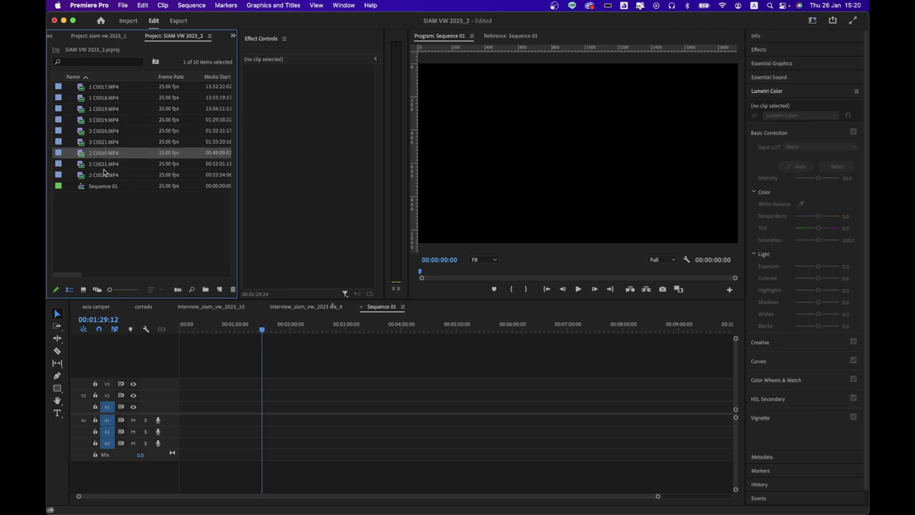
pyautogui.click(104, 174)
pyautogui.click(110, 90)
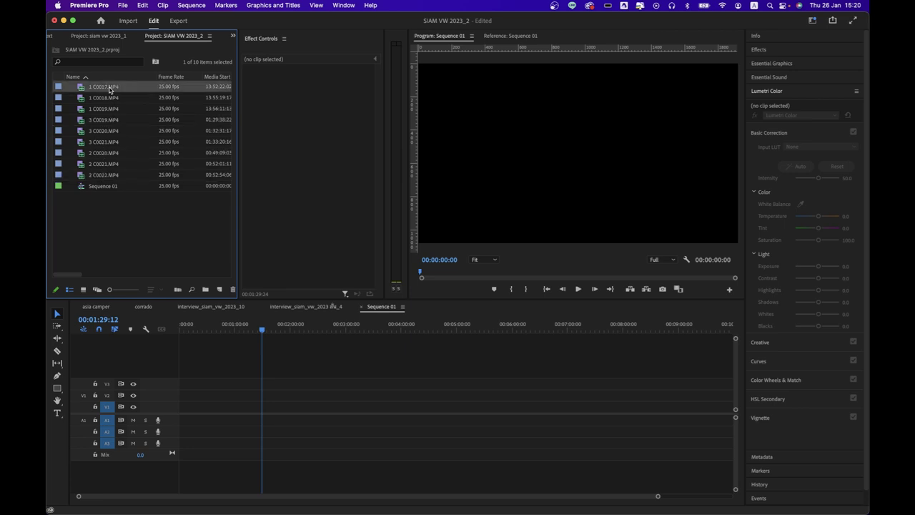
pyautogui.moveTo(101, 89); pyautogui.dragTo(219, 406)
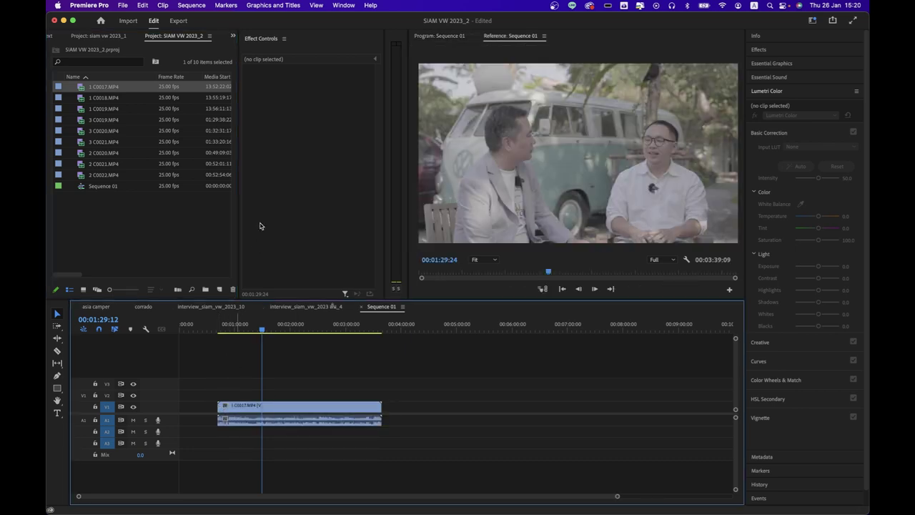
# Step: Add 1 C0018.MP4 near 00:04:30 and 1 C0019.MP4 near 00:06:30, then fit the timeline
pyautogui.click(108, 98)
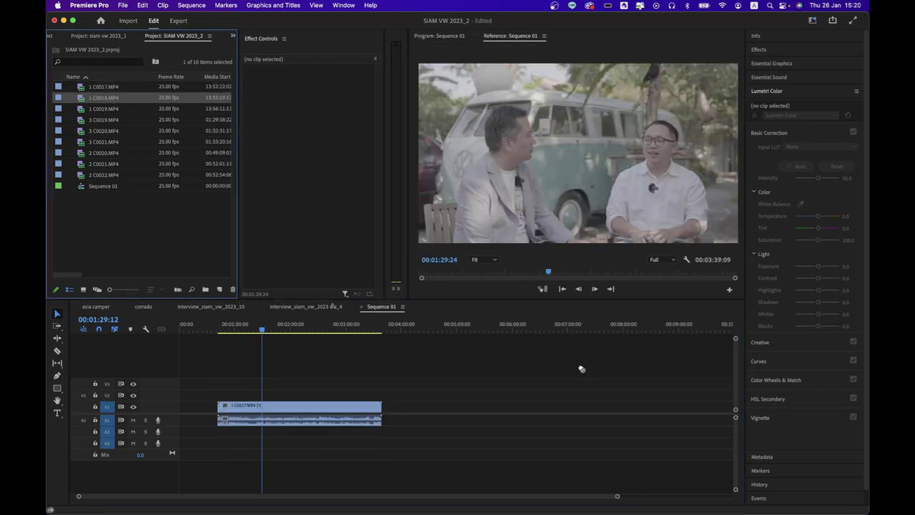
pyautogui.moveTo(581, 369); pyautogui.dragTo(438, 408)
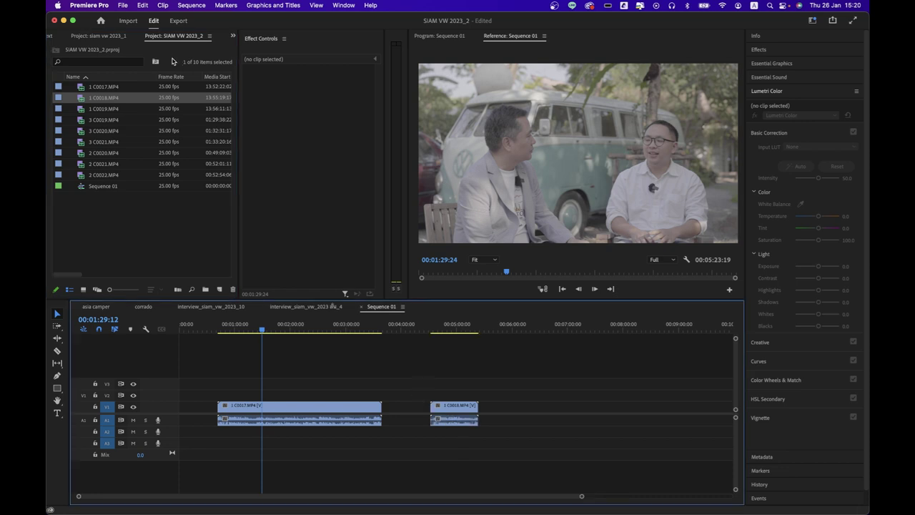
pyautogui.click(113, 108)
pyautogui.moveTo(598, 289); pyautogui.dragTo(541, 421)
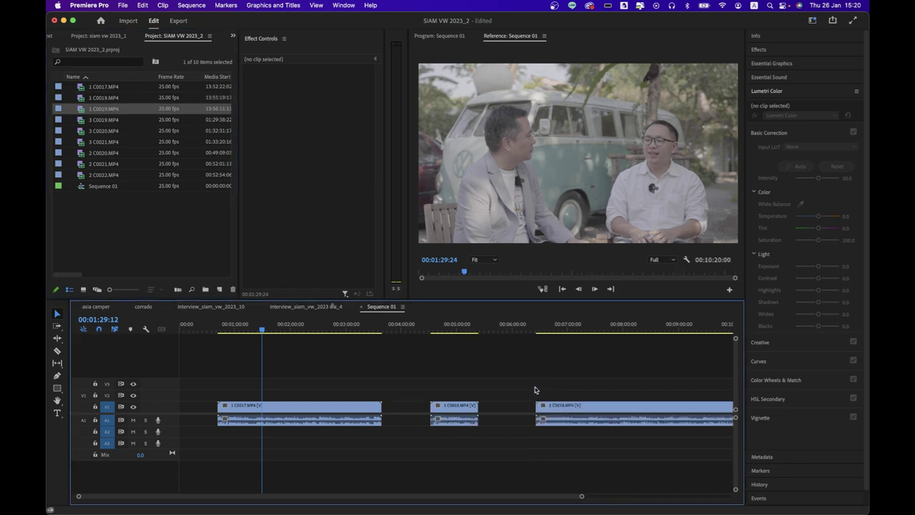
pyautogui.press('\\')
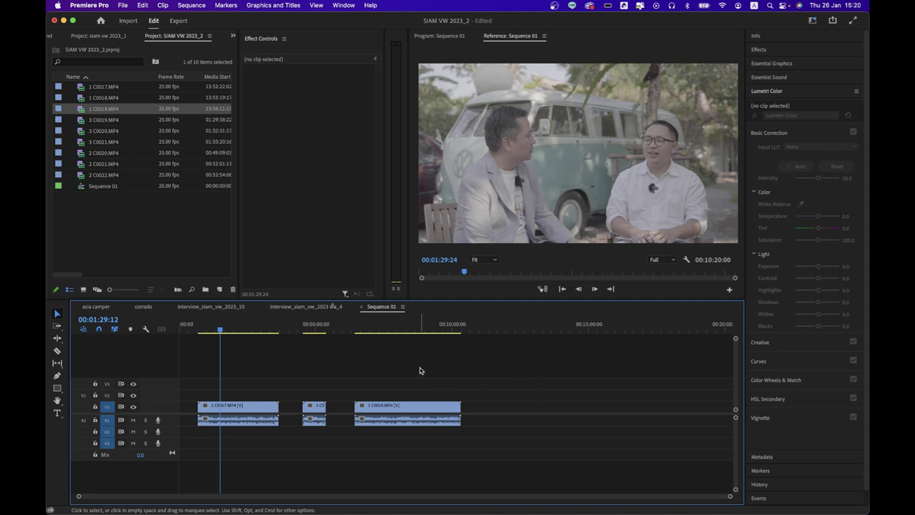
# Step: Preview the footage and place 2 C0020.MP4 on V2/A2 above 1 C0017
pyautogui.click(256, 323)
pyautogui.click(315, 324)
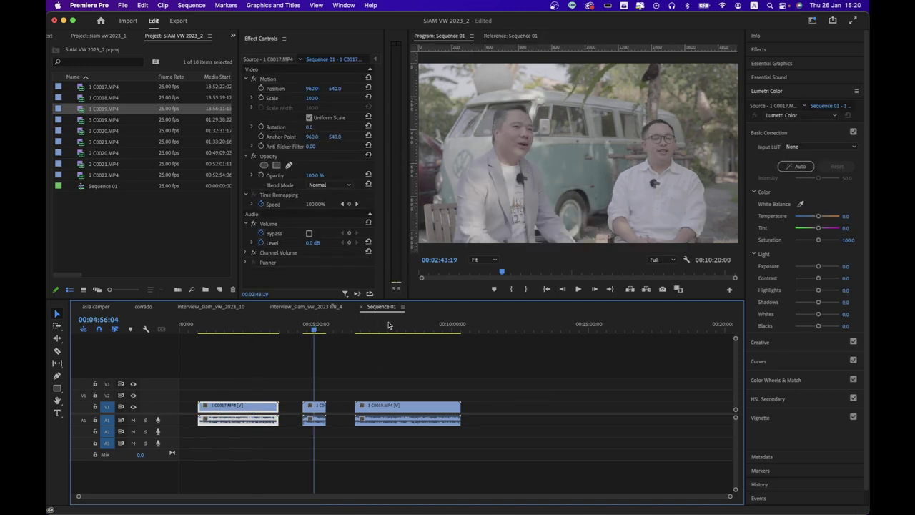
pyautogui.click(397, 325)
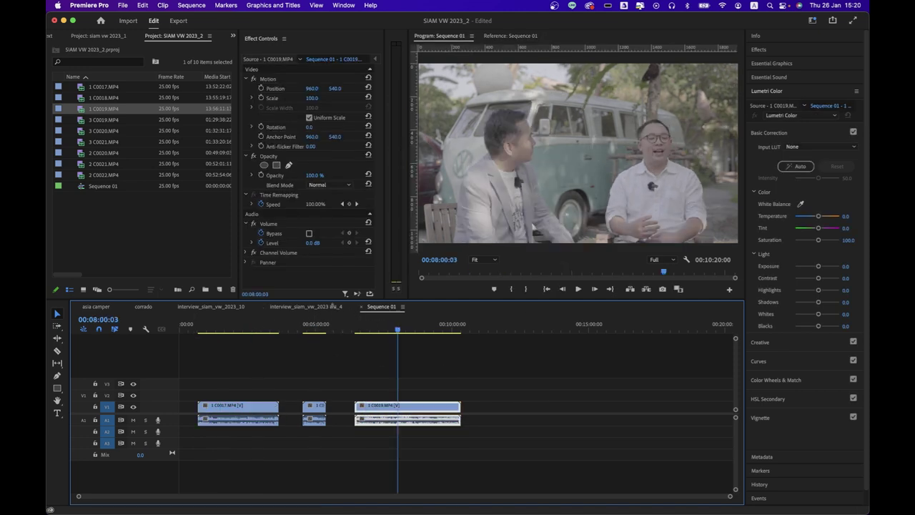
pyautogui.click(106, 154)
pyautogui.click(105, 175)
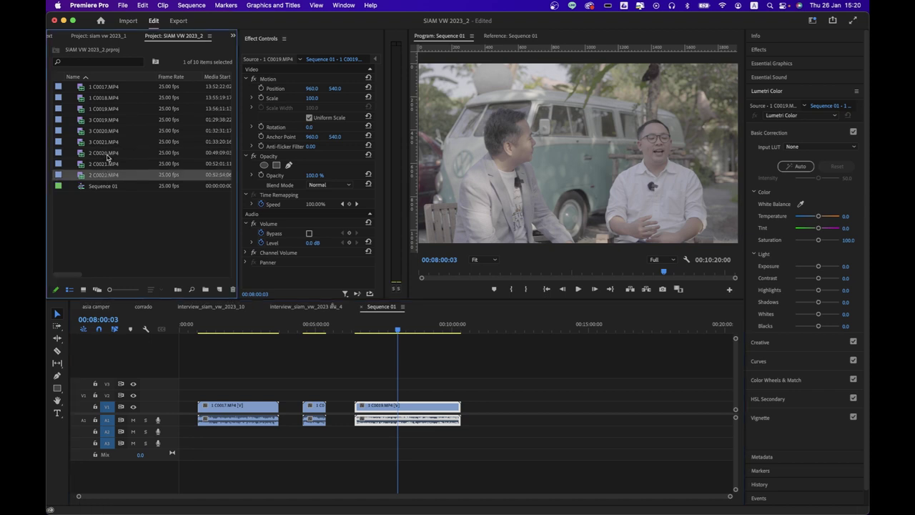
pyautogui.moveTo(106, 155); pyautogui.dragTo(208, 386)
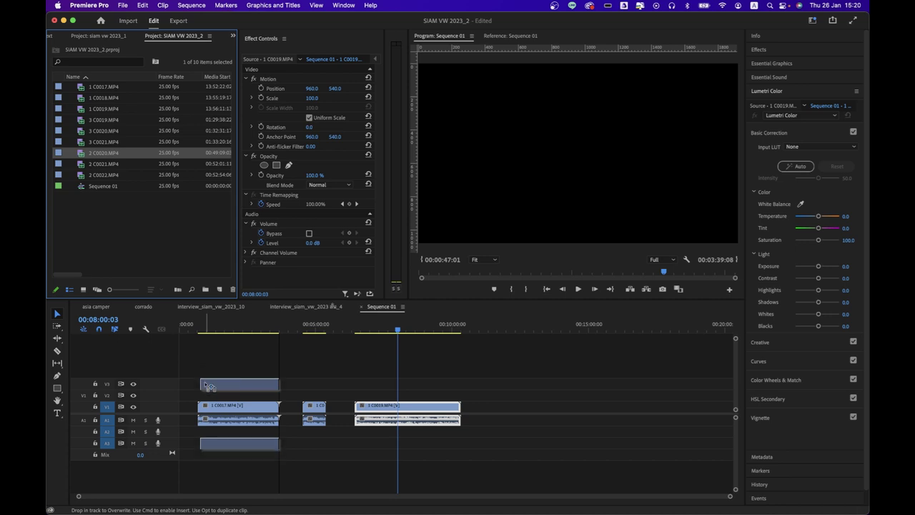
pyautogui.moveTo(208, 386); pyautogui.dragTo(208, 395)
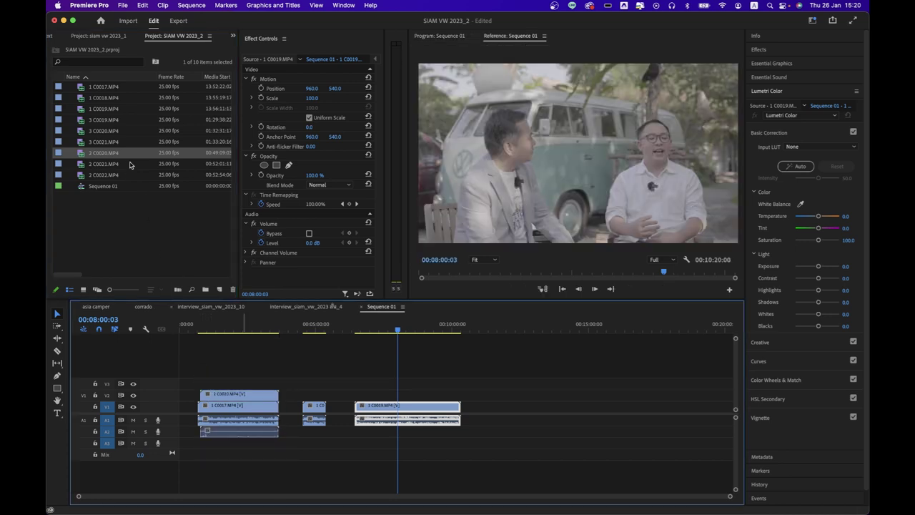
# Step: Stack 2 C0021.MP4 above 1 C0018 and 2 C0022.MP4 above 1 C0019 on V2/A2
pyautogui.moveTo(129, 166); pyautogui.dragTo(307, 395)
pyautogui.click(113, 176)
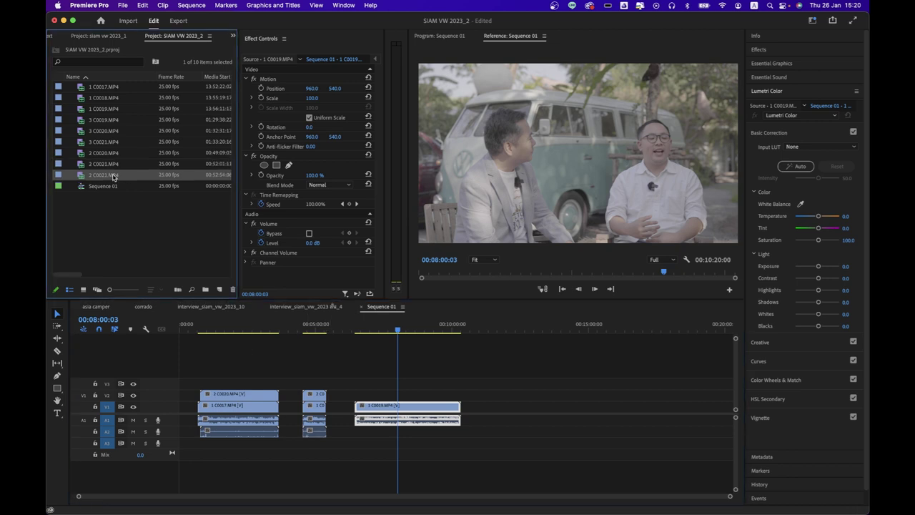
pyautogui.moveTo(113, 176); pyautogui.dragTo(361, 398)
pyautogui.click(367, 352)
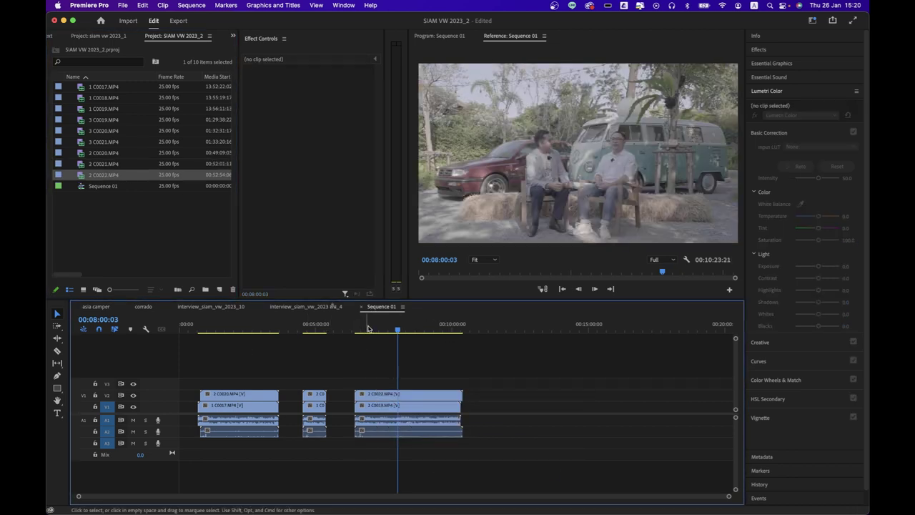
pyautogui.click(371, 328)
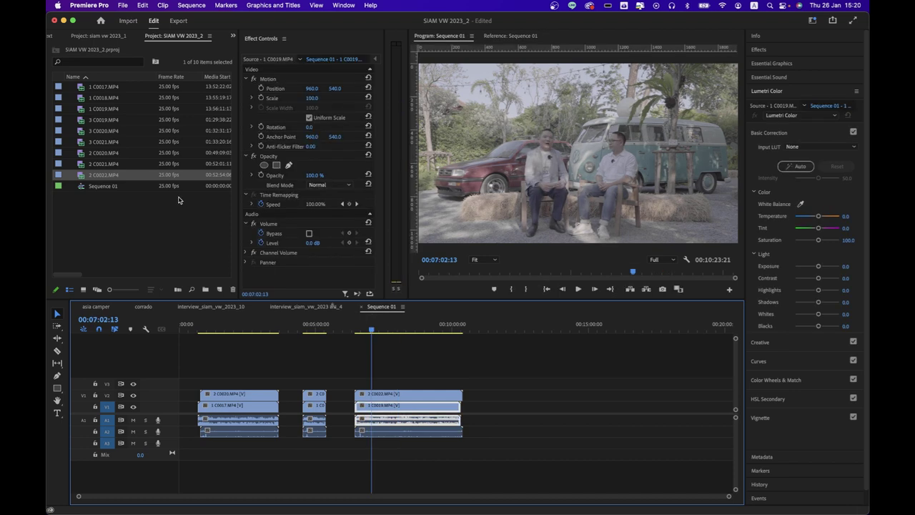
pyautogui.click(117, 122)
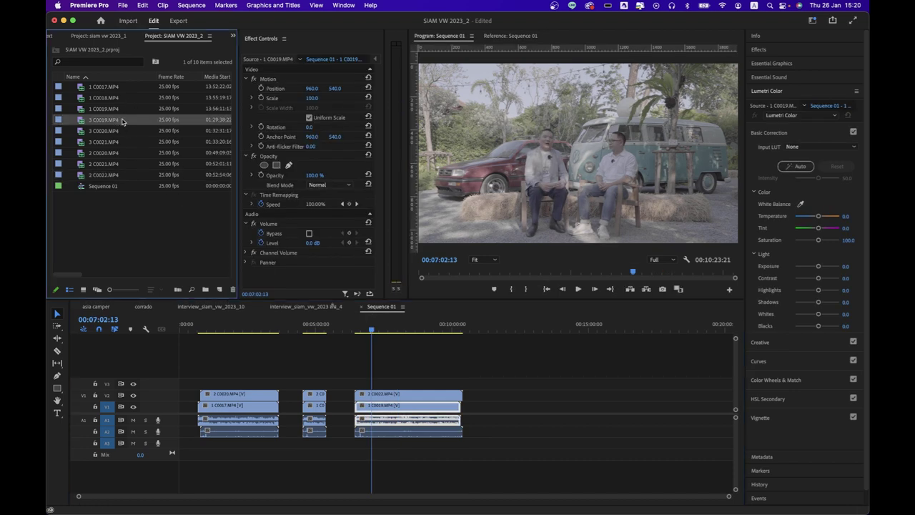
# Step: Place camera 3 clips 3 C0019, 3 C0020 and 3 C0021.MP4 on V3/A3 above the other angles
pyautogui.click(123, 131)
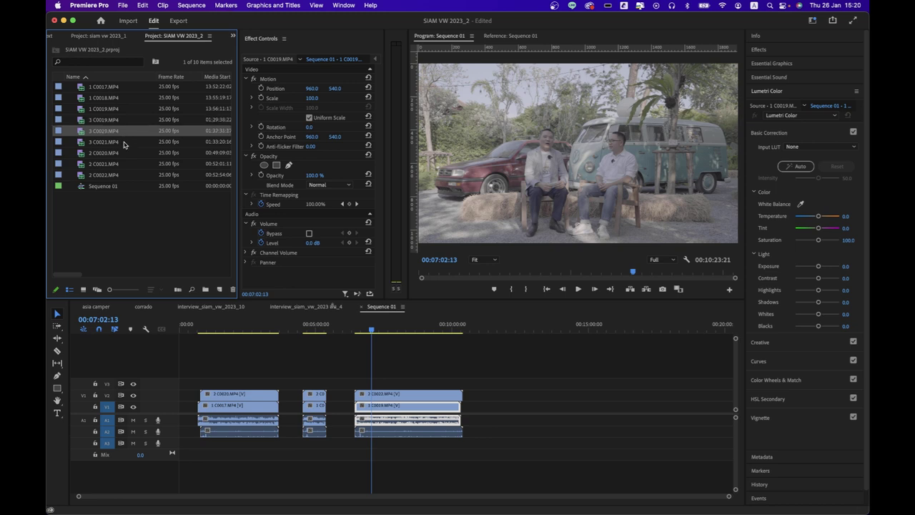
pyautogui.click(123, 142)
pyautogui.click(123, 125)
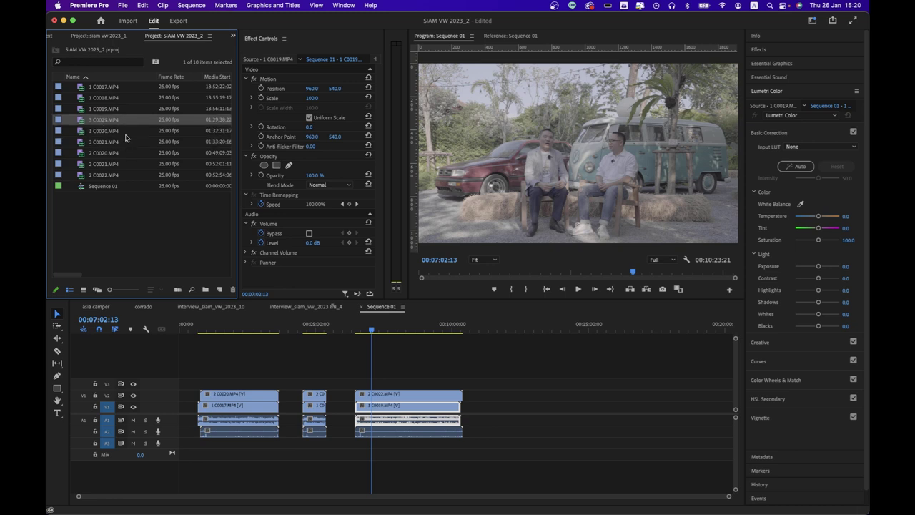
pyautogui.moveTo(104, 121); pyautogui.dragTo(205, 384)
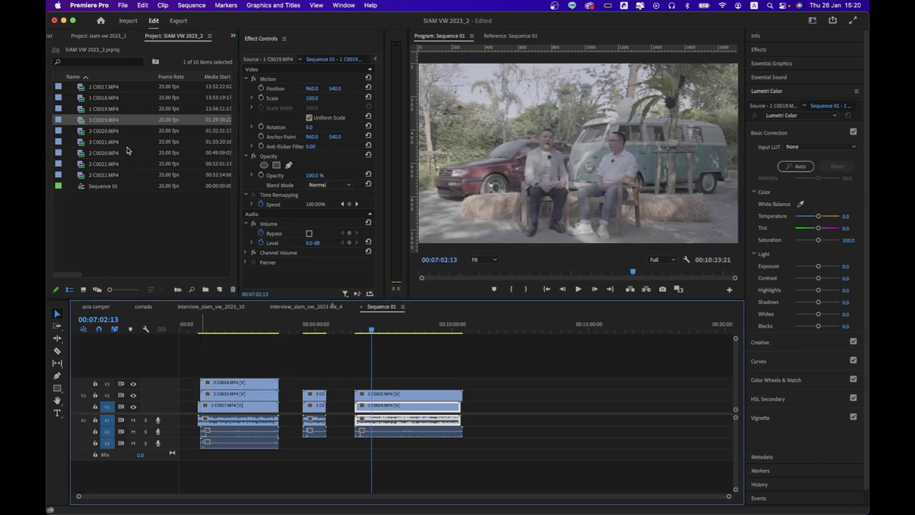
pyautogui.moveTo(113, 136); pyautogui.dragTo(313, 385)
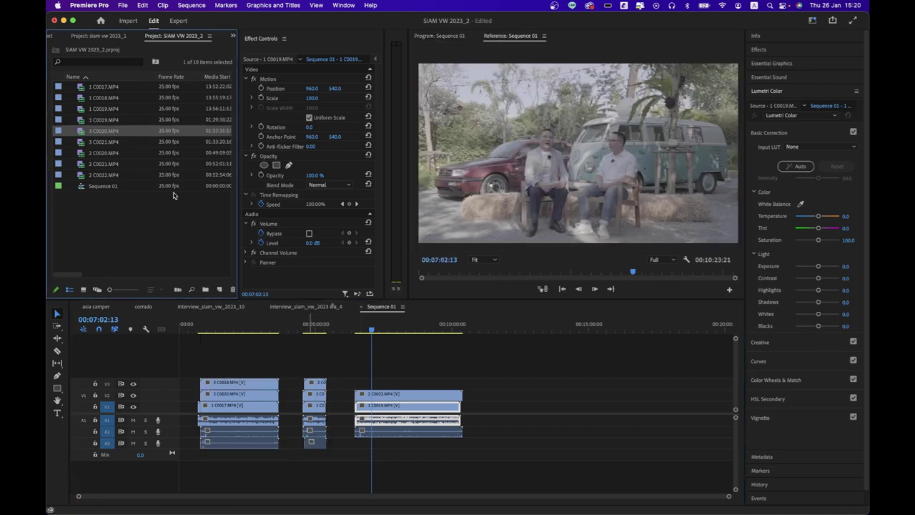
pyautogui.click(109, 143)
pyautogui.moveTo(109, 145); pyautogui.dragTo(365, 386)
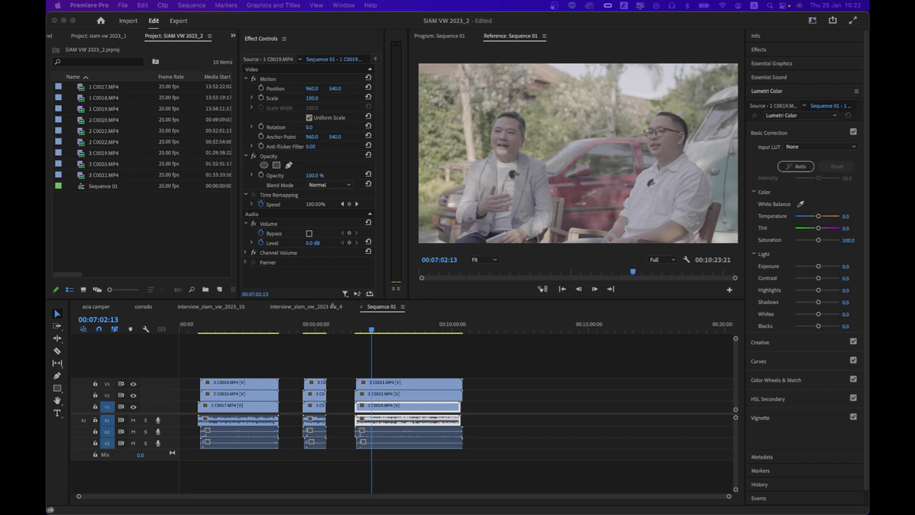
# Step: Import ZOOM0022_Tr1.WAV, rename it 1 ZOOM0022_Tr1.WAV, and place it on A4 under the first group
pyautogui.moveTo(333, 306); pyautogui.dragTo(128, 216)
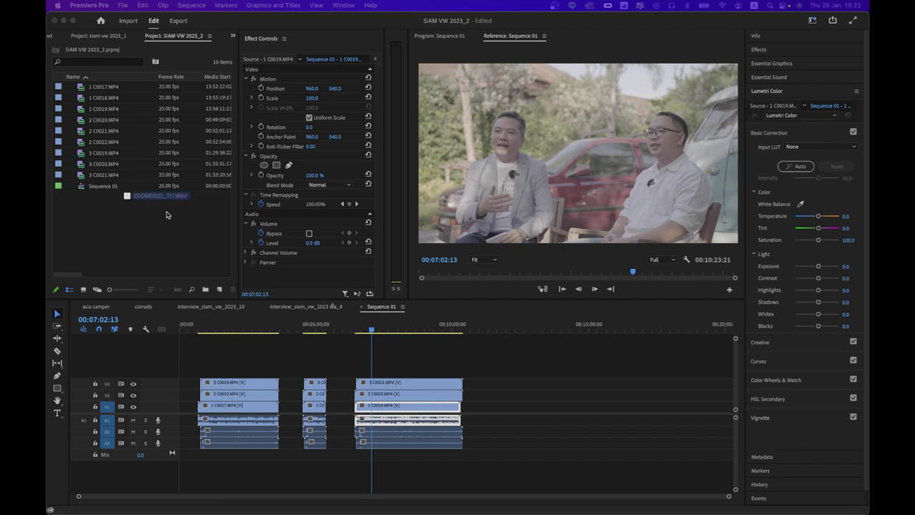
pyautogui.click(118, 197)
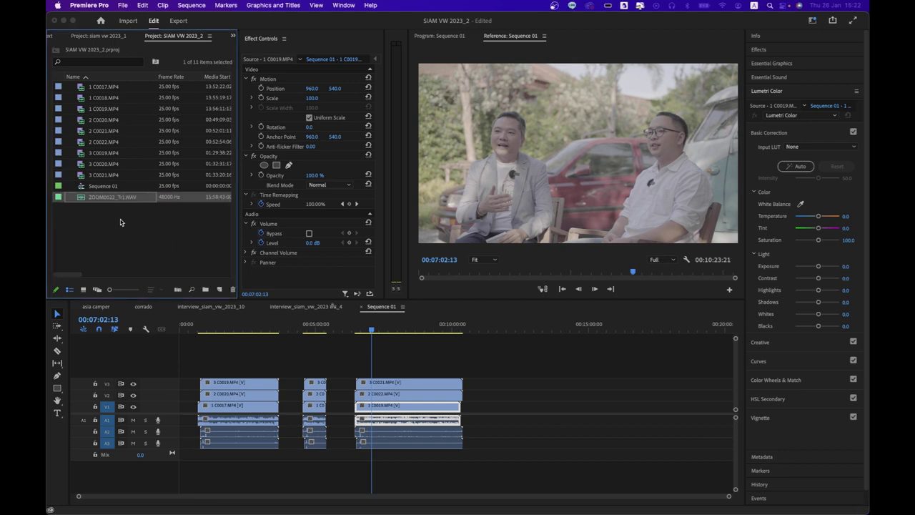
pyautogui.press('Return')
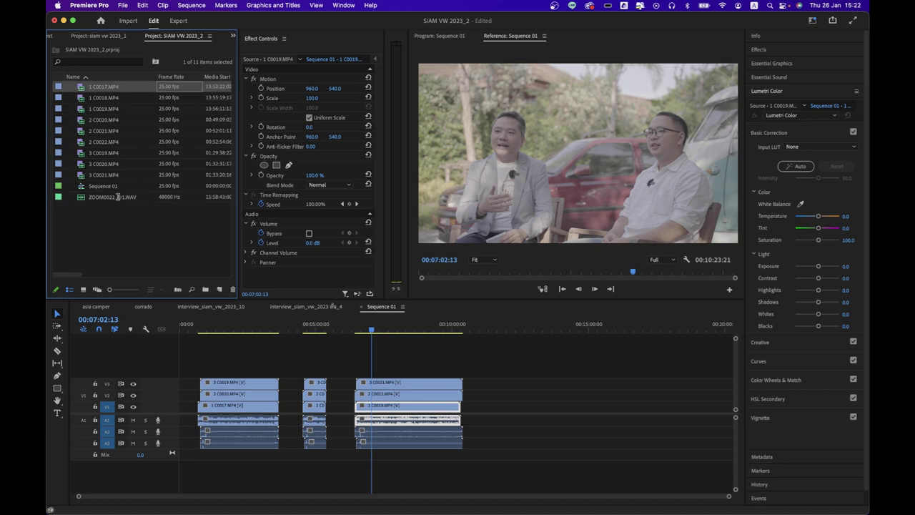
pyautogui.click(118, 197)
pyautogui.click(118, 197)
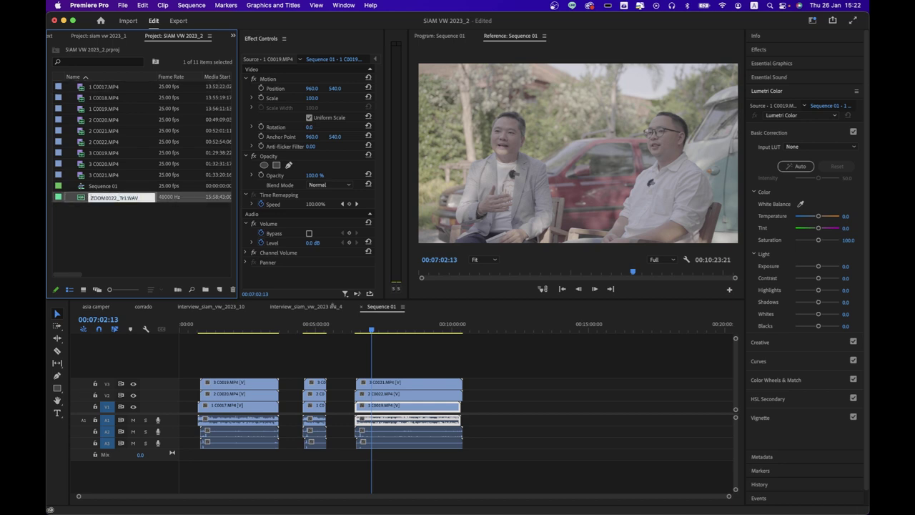
pyautogui.click(92, 197)
pyautogui.write('1')
pyautogui.press('Return')
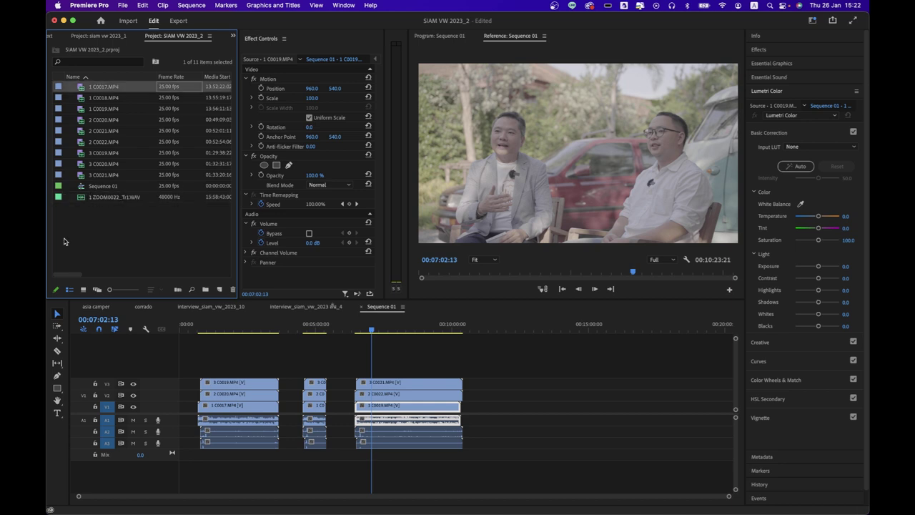
pyautogui.click(118, 201)
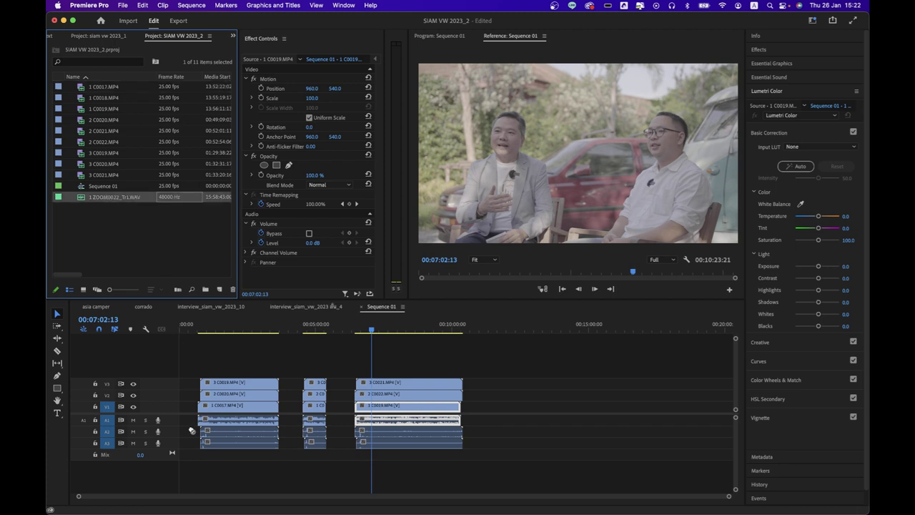
pyautogui.moveTo(192, 429); pyautogui.dragTo(206, 459)
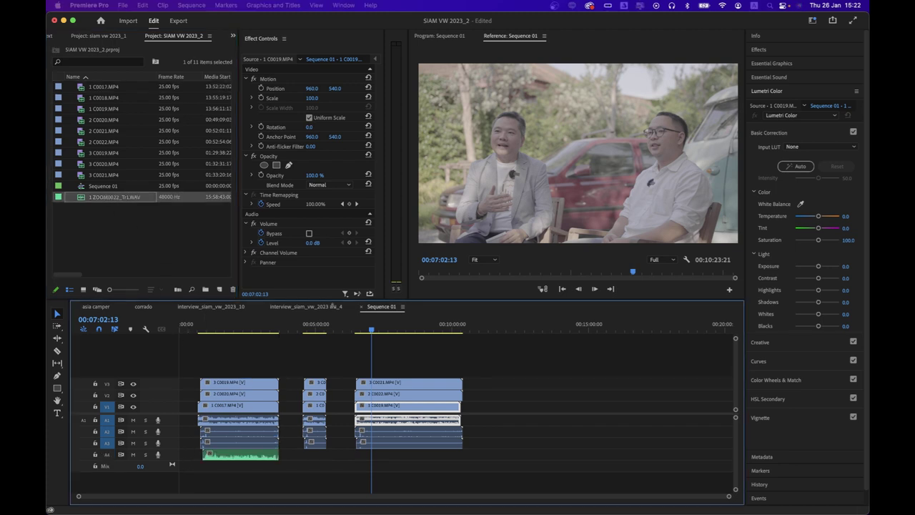
# Step: Import ZOOM0023_Tr1.WAV as 2 ZOOM0023_Tr1.WAV and place it on A4 under the middle group
pyautogui.moveTo(70, 57); pyautogui.dragTo(109, 228)
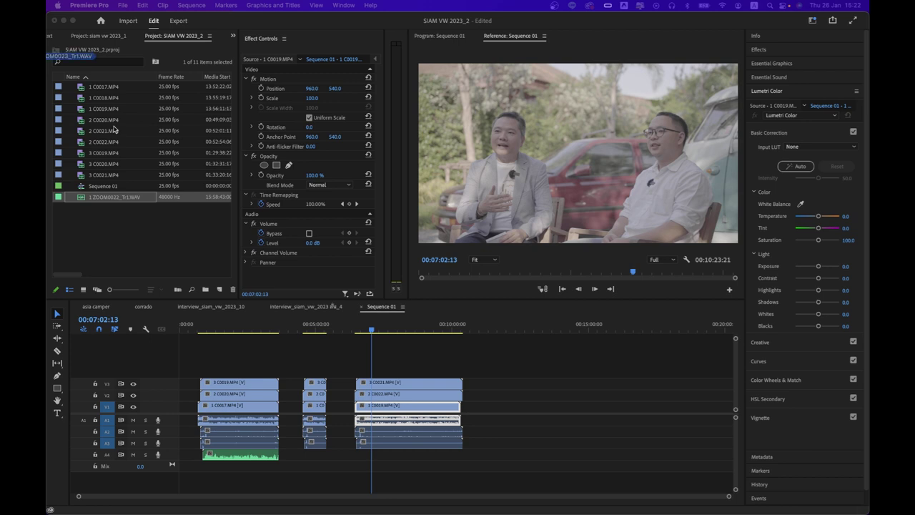
pyautogui.click(111, 212)
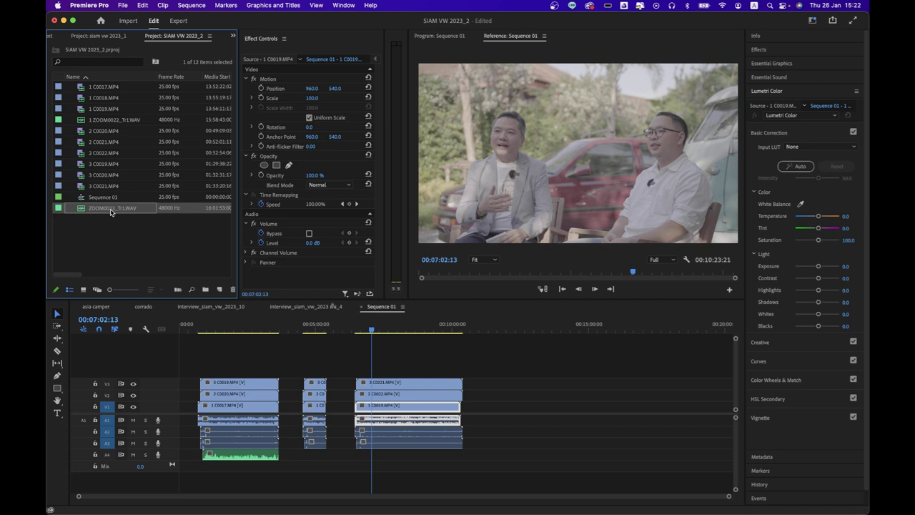
pyautogui.press('Left')
pyautogui.write('2')
pyautogui.click(118, 218)
pyautogui.moveTo(110, 210); pyautogui.dragTo(312, 459)
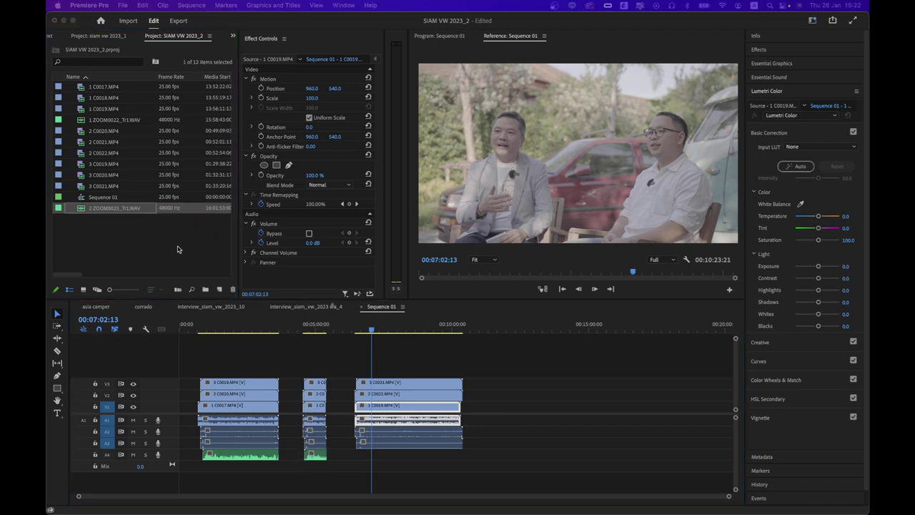
# Step: Import ZOOM0024_Tr1.WAV as 3 ZOOM0024_Tr1.WAV and place it on A4 under the third group
pyautogui.moveTo(165, 183); pyautogui.dragTo(178, 249)
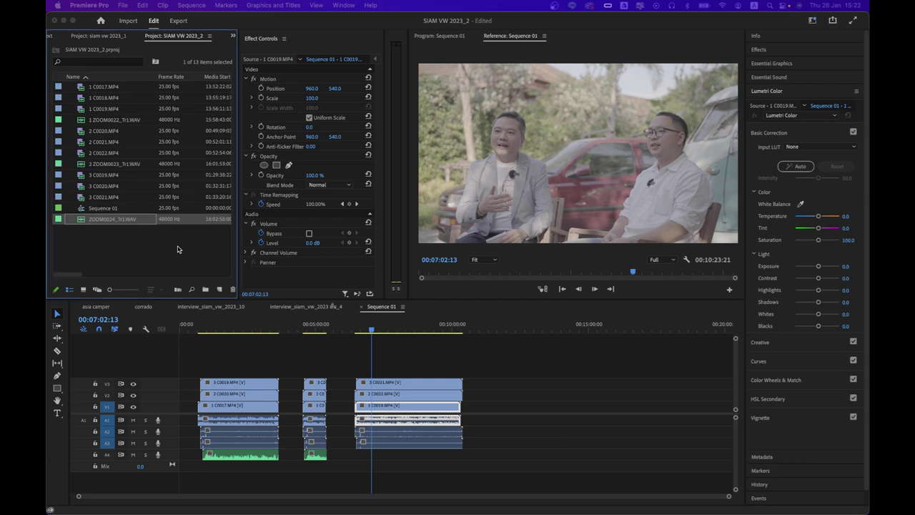
pyautogui.click(140, 222)
pyautogui.click(140, 222)
pyautogui.press('Left')
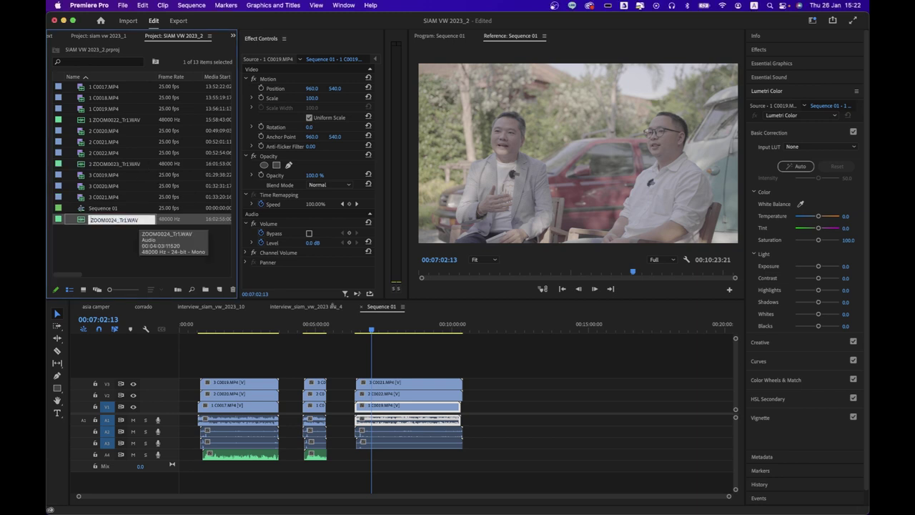
pyautogui.write('3')
pyautogui.press('Return')
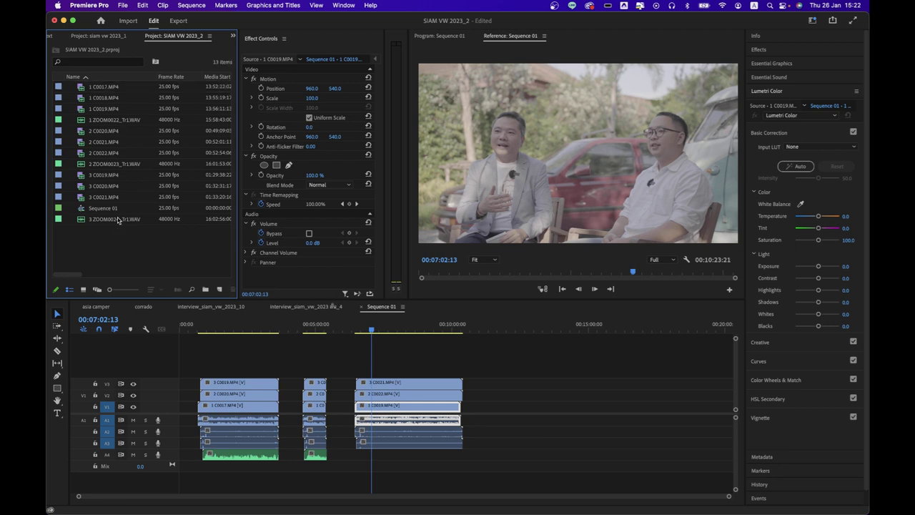
pyautogui.moveTo(159, 218); pyautogui.dragTo(365, 457)
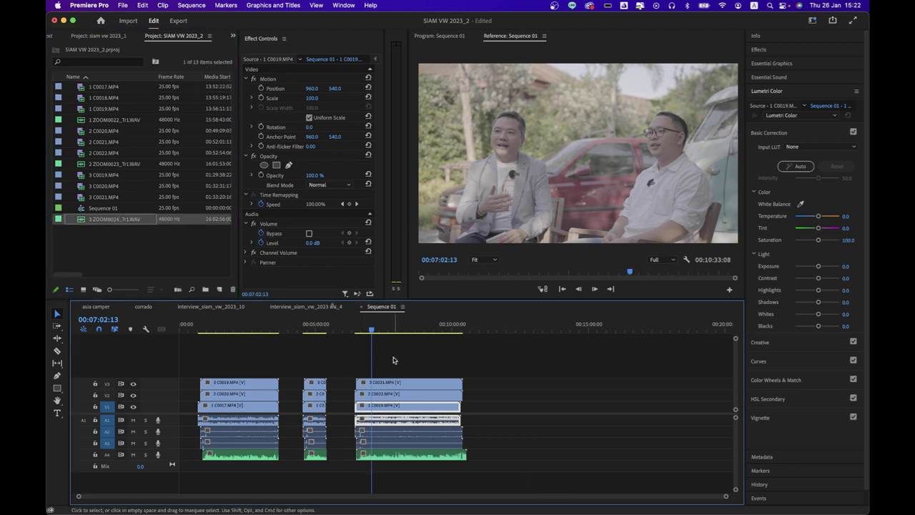
pyautogui.click(261, 323)
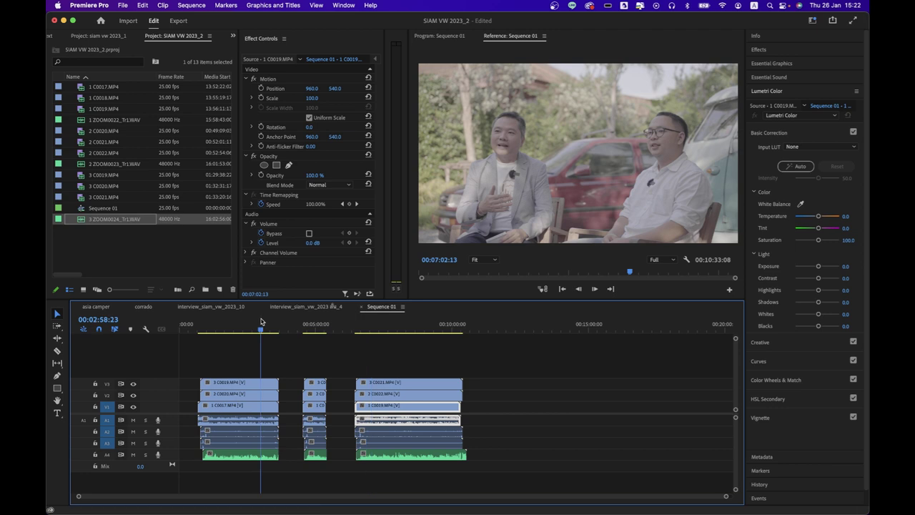
pyautogui.click(275, 361)
# Step: Synchronize the first group's camera clips and Zoom recording by Audio, then move it to the sequence start
pyautogui.moveTo(275, 361); pyautogui.dragTo(222, 485)
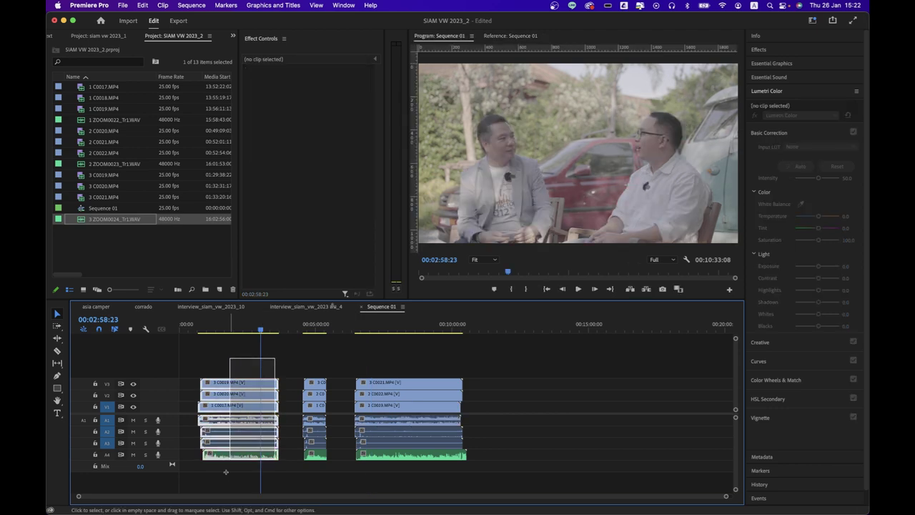
pyautogui.rightClick(239, 397)
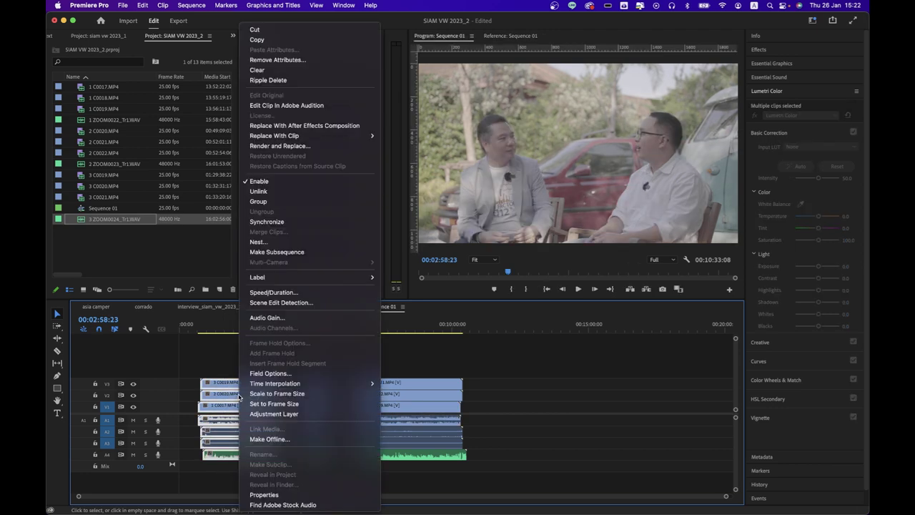
pyautogui.click(301, 222)
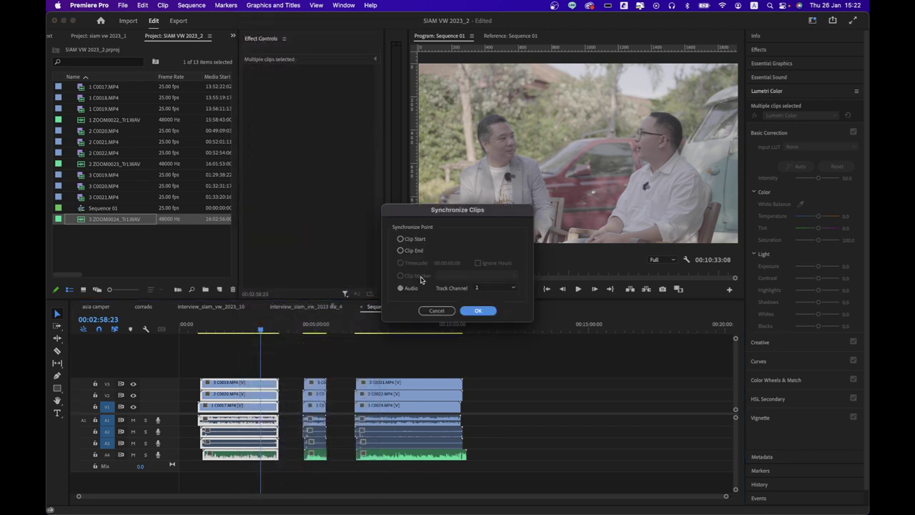
pyautogui.click(489, 311)
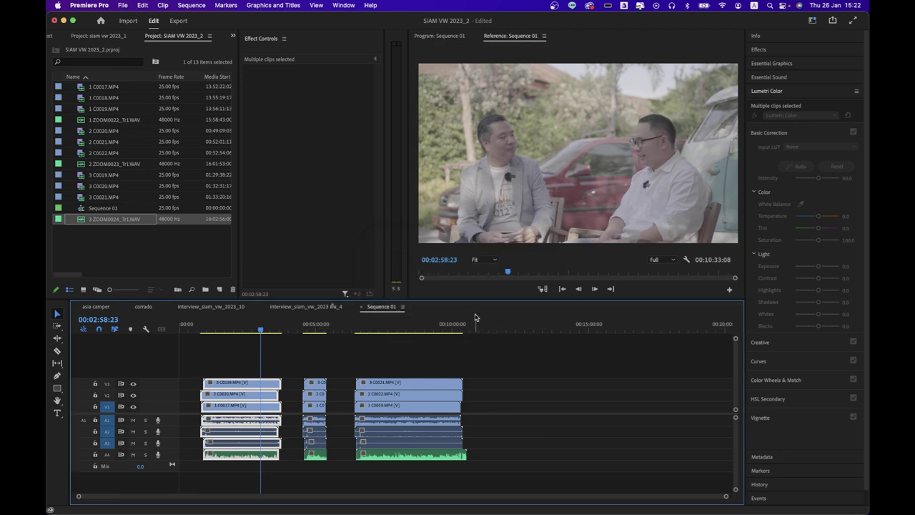
pyautogui.moveTo(248, 399); pyautogui.dragTo(225, 402)
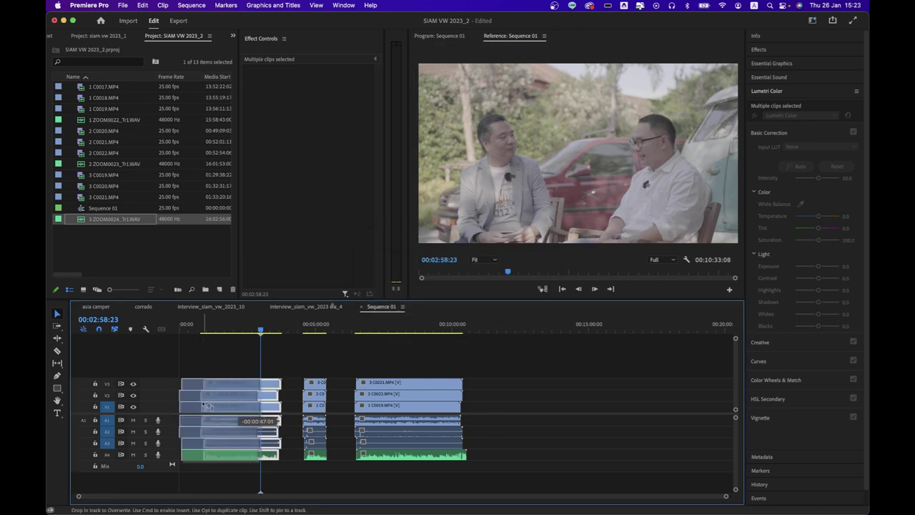
pyautogui.moveTo(325, 356); pyautogui.dragTo(287, 461)
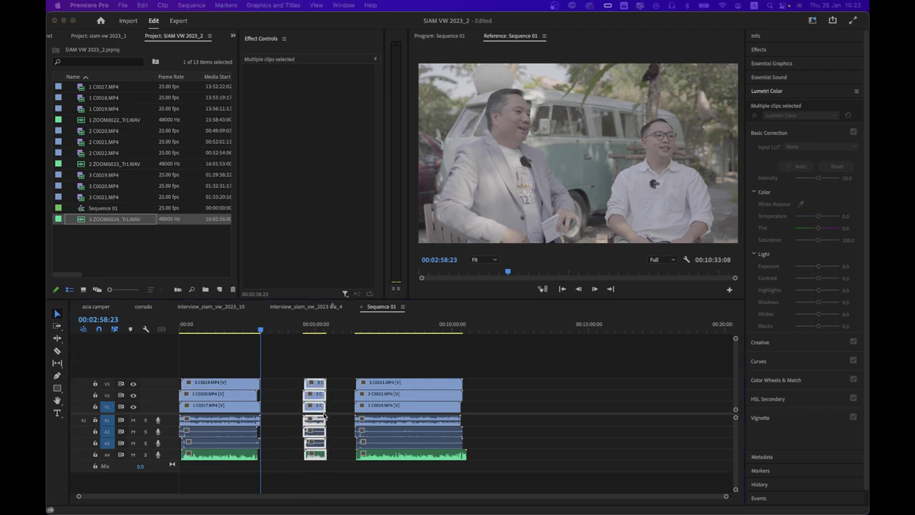
# Step: Synchronize the middle group by Audio and slide it left toward the first group
pyautogui.rightClick(319, 409)
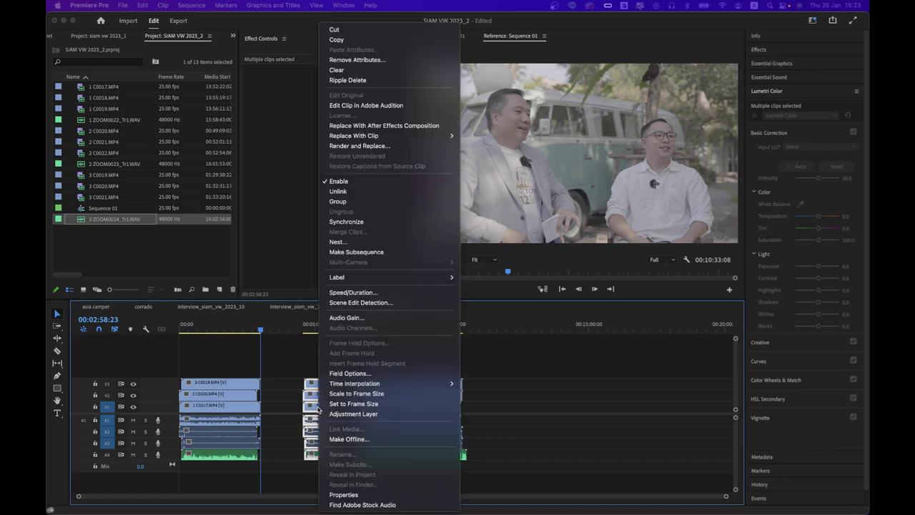
pyautogui.click(394, 223)
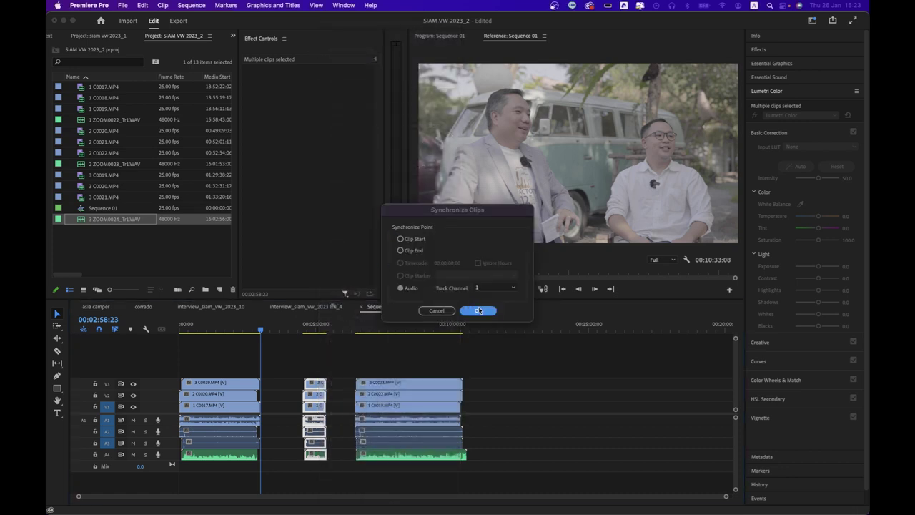
pyautogui.click(479, 309)
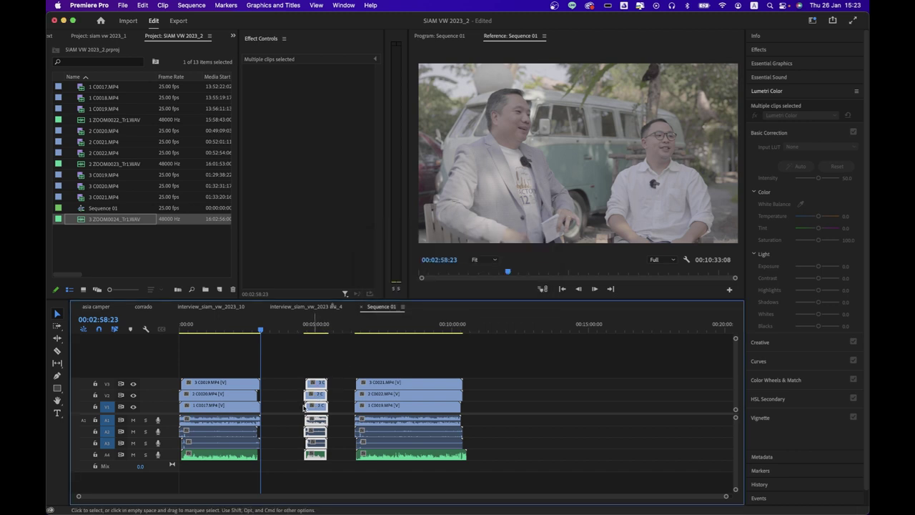
pyautogui.moveTo(304, 406); pyautogui.dragTo(274, 406)
# Step: Synchronize the third group by Audio and pull it left to close the gap
pyautogui.click(429, 358)
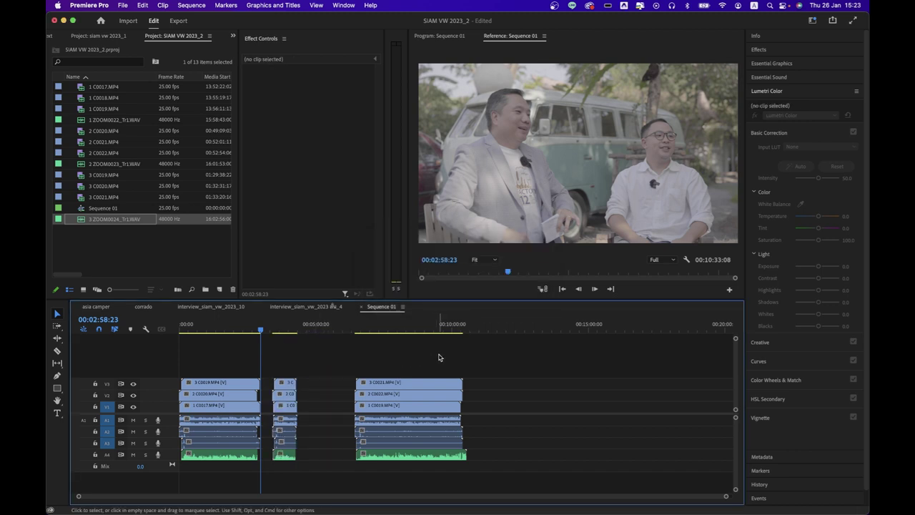
pyautogui.moveTo(439, 358); pyautogui.dragTo(372, 477)
pyautogui.rightClick(381, 444)
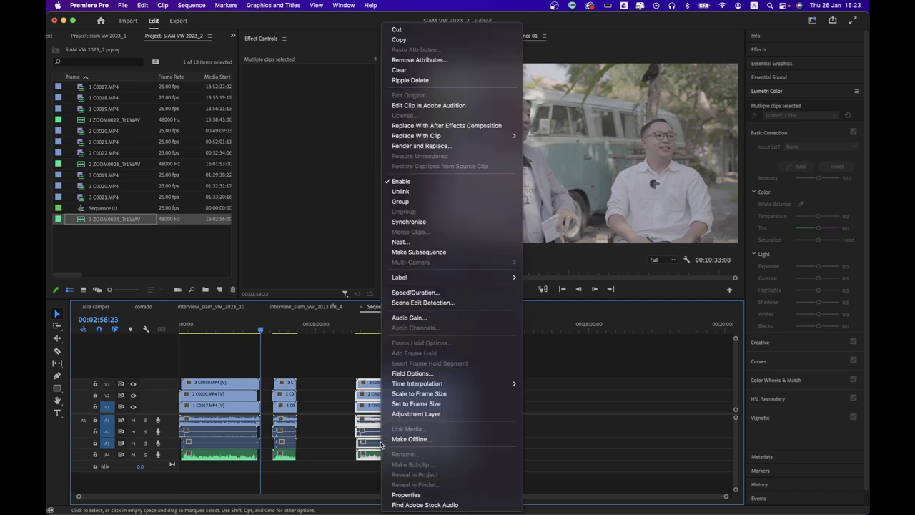
pyautogui.click(432, 223)
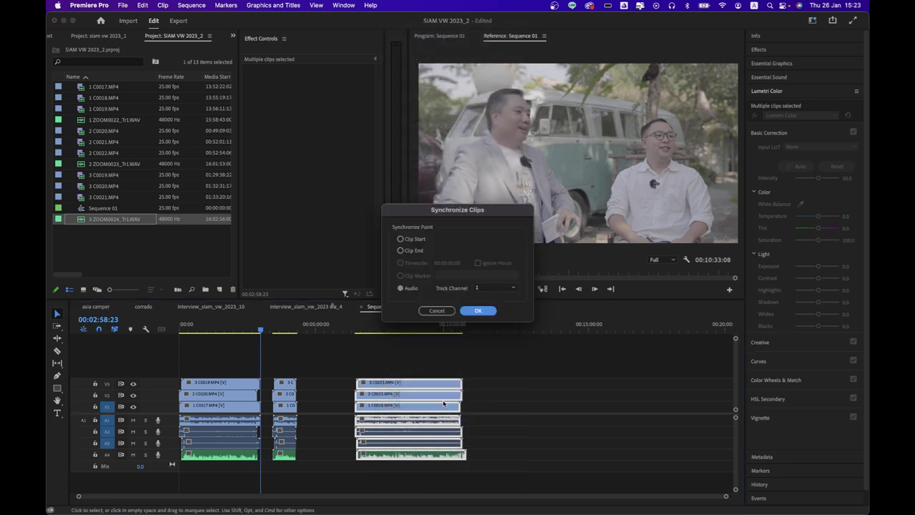
pyautogui.click(478, 312)
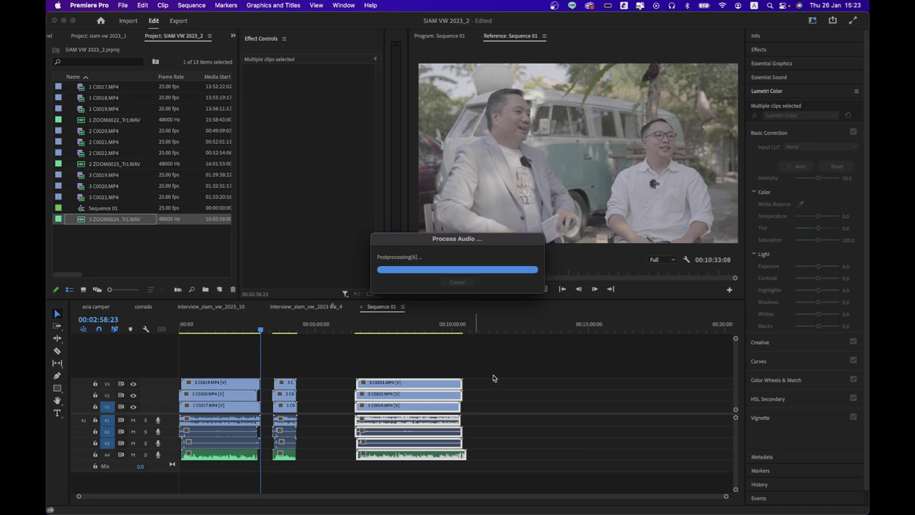
pyautogui.moveTo(409, 409); pyautogui.dragTo(364, 409)
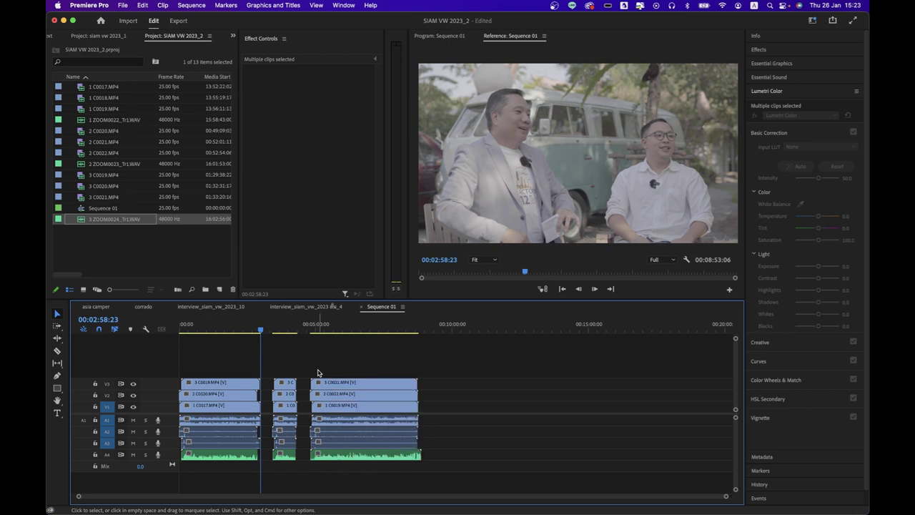
pyautogui.press('=')
pyautogui.press('=')
pyautogui.press('=')
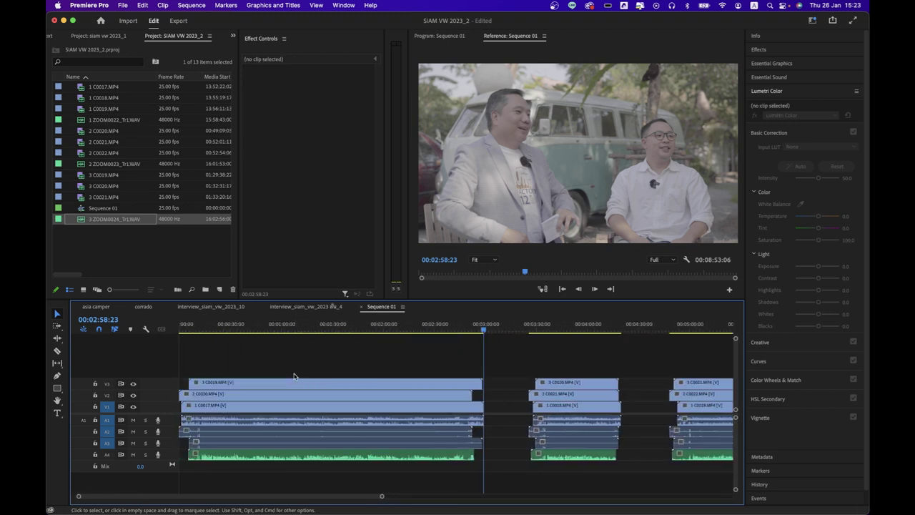
# Step: Mute camera audio tracks A3, A2 and A1 so only the Zoom audio plays
pyautogui.moveTo(188, 326); pyautogui.dragTo(313, 326)
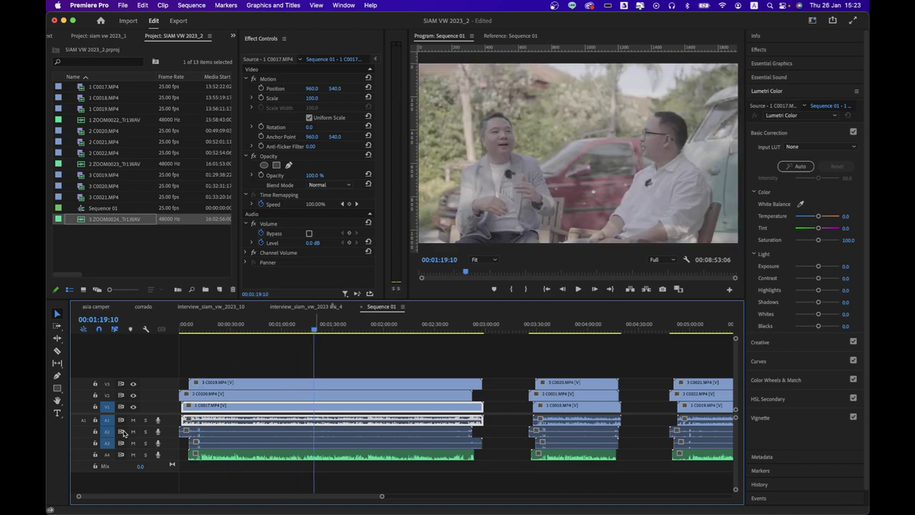
pyautogui.click(134, 444)
pyautogui.click(133, 432)
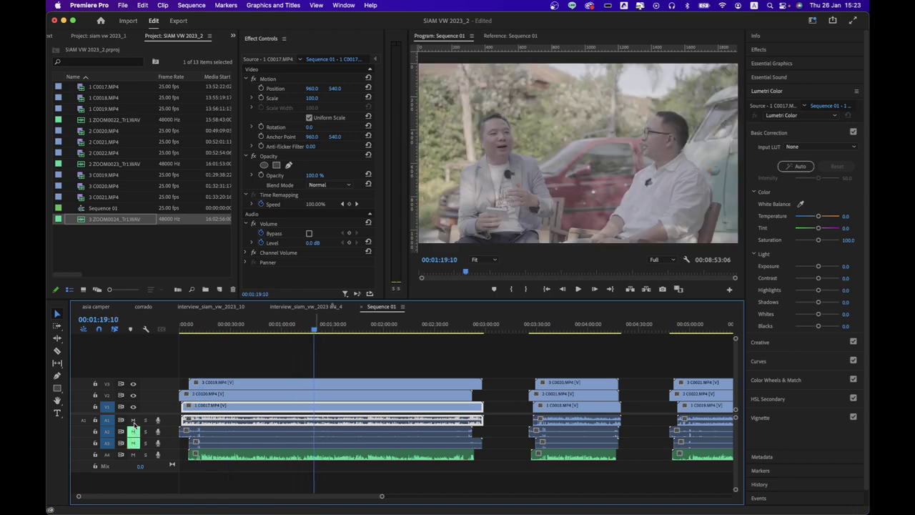
pyautogui.click(133, 420)
pyautogui.click(281, 357)
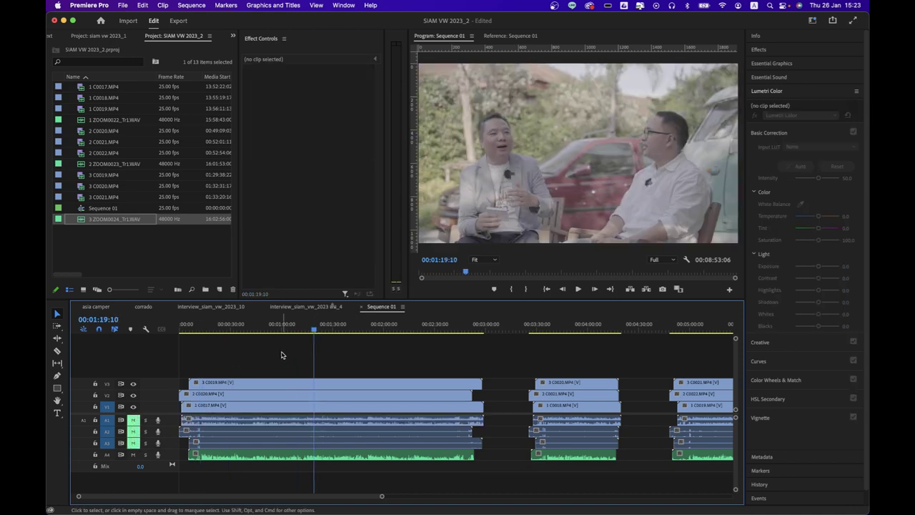
# Step: Play back the first group and the second group at 00:03:33:09 to check sync
pyautogui.click(201, 326)
pyautogui.press('space')
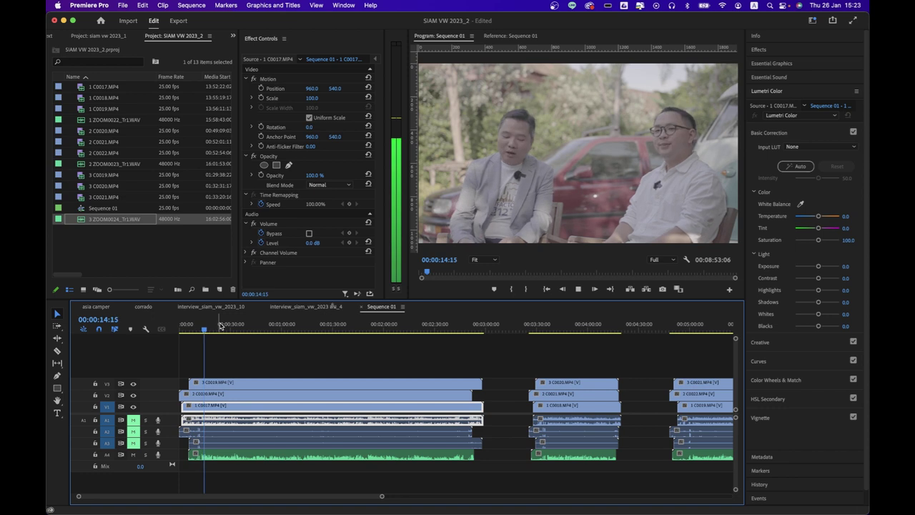
pyautogui.press('space')
pyautogui.click(544, 327)
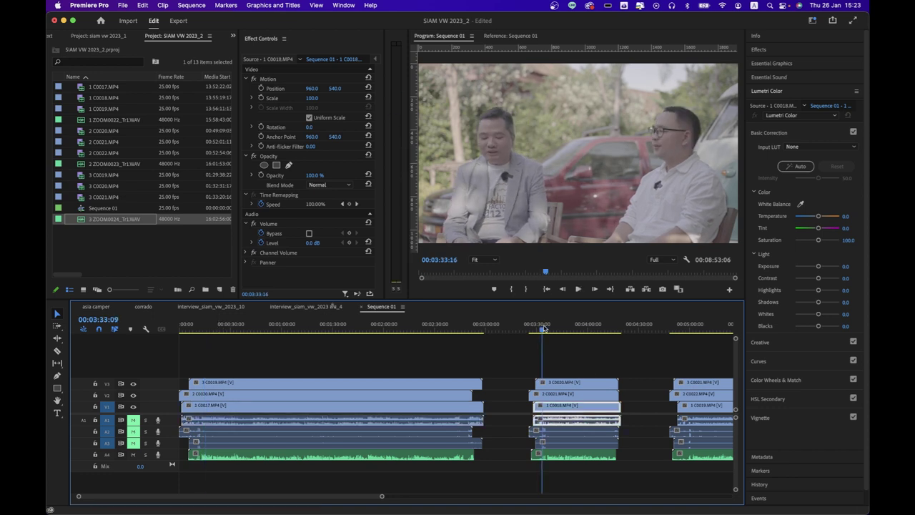
pyautogui.press('space')
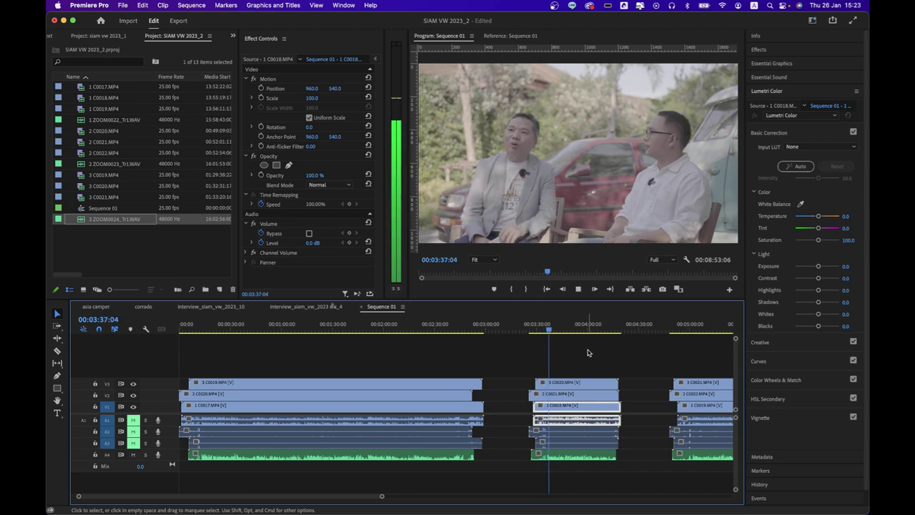
pyautogui.press('space')
pyautogui.hscroll(3, 585, 356)
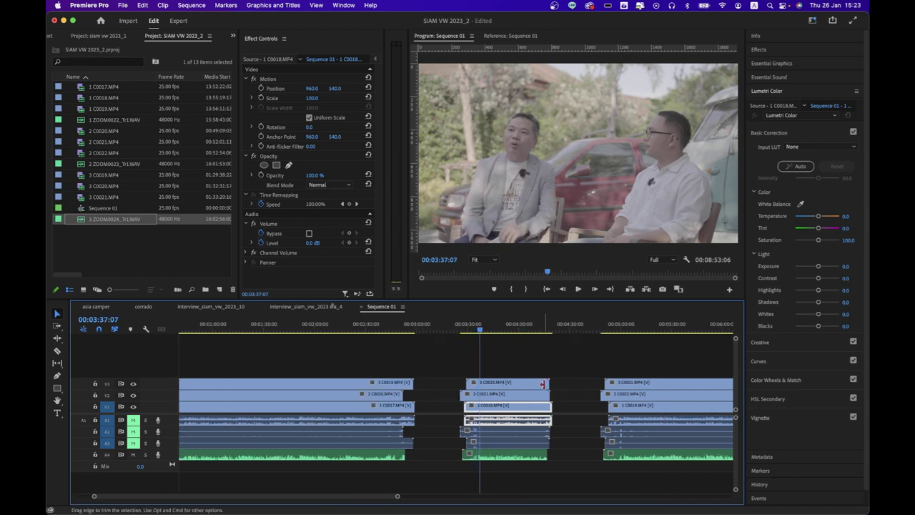
pyautogui.scroll(3, 544, 384)
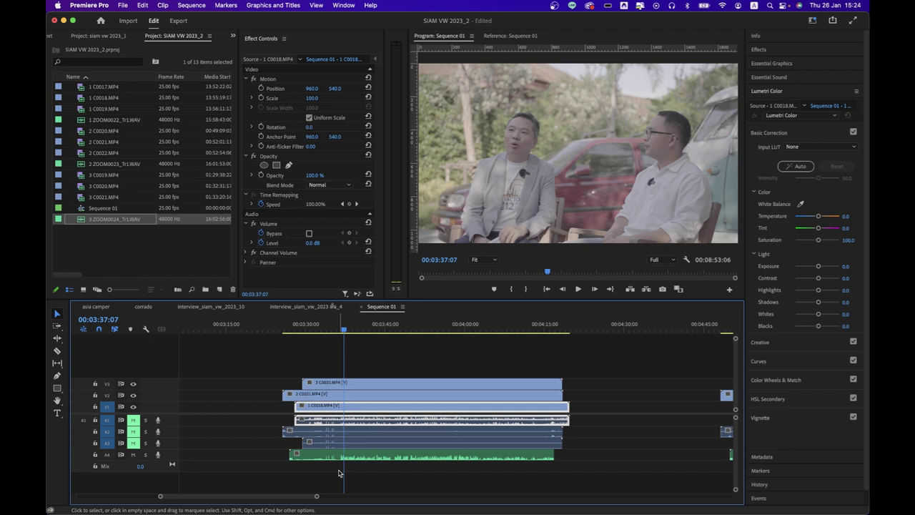
pyautogui.press('=')
pyautogui.press('=')
pyautogui.press('=')
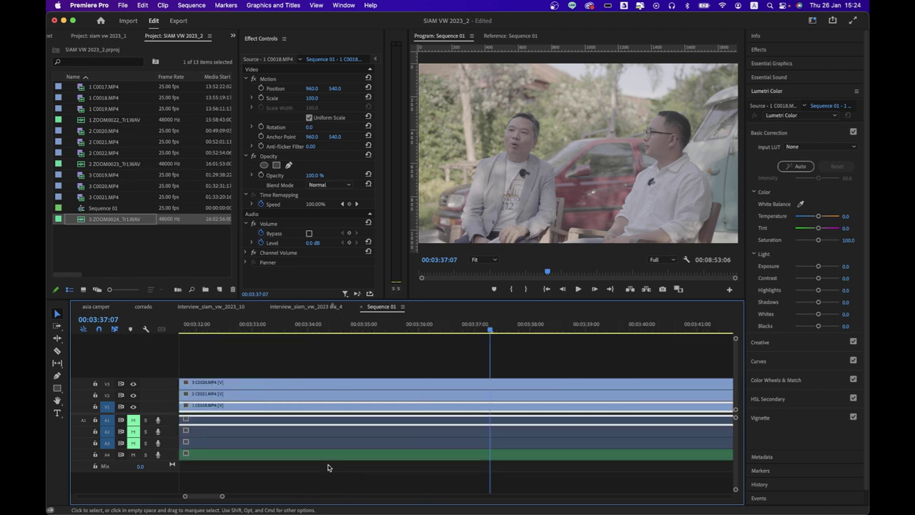
pyautogui.hscroll(-2, 328, 468)
pyautogui.moveTo(427, 328); pyautogui.dragTo(490, 329)
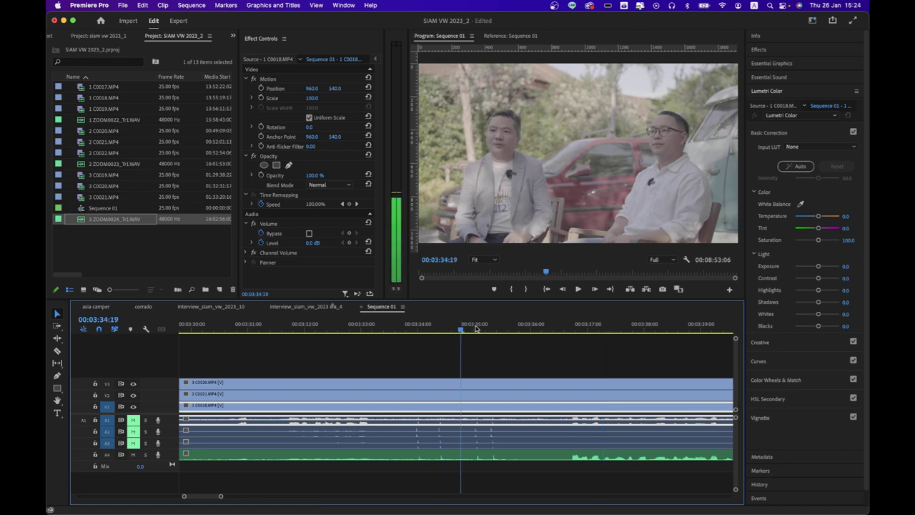
pyautogui.click(457, 479)
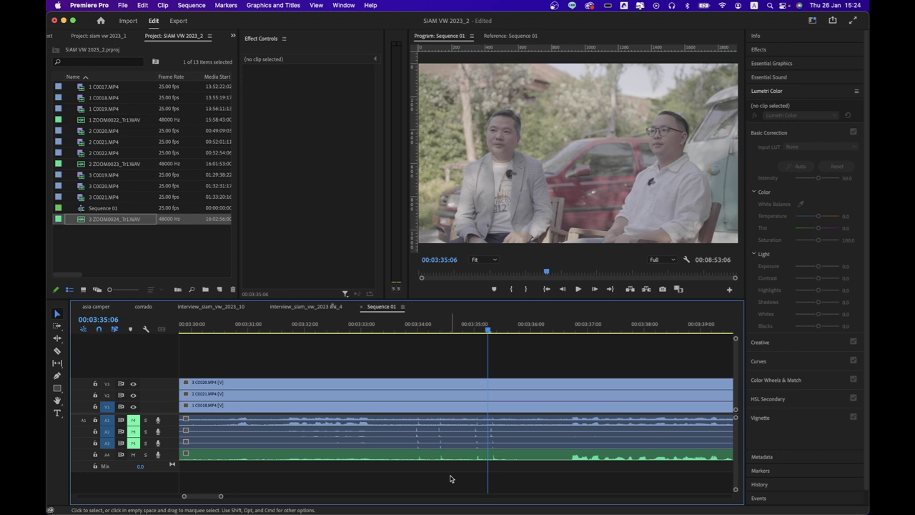
pyautogui.scroll(-2, 450, 478)
pyautogui.scroll(-2, 451, 479)
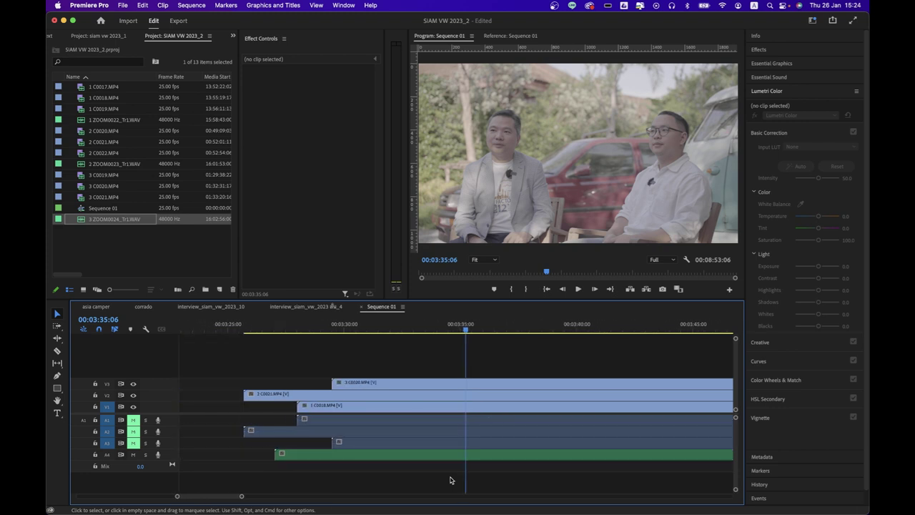
pyautogui.scroll(-2, 450, 479)
pyautogui.scroll(-2, 451, 479)
pyautogui.scroll(-2, 450, 479)
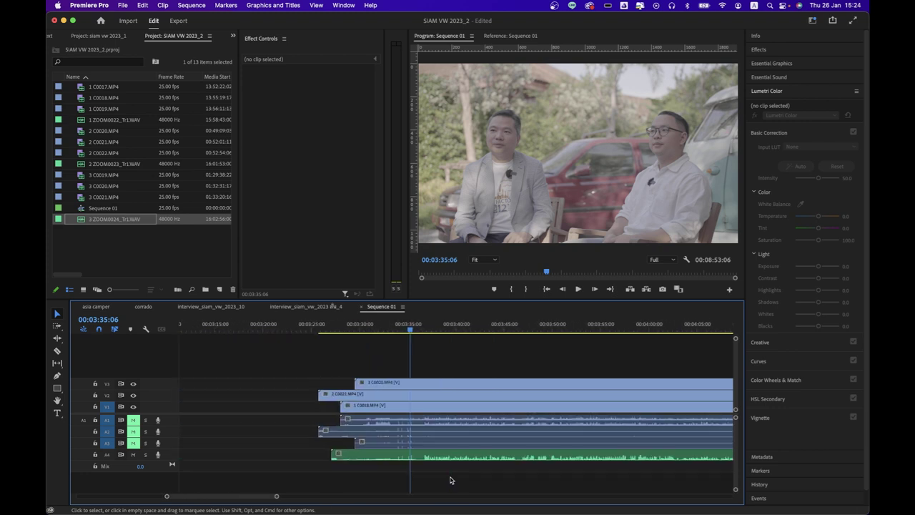
pyautogui.scroll(-2, 450, 479)
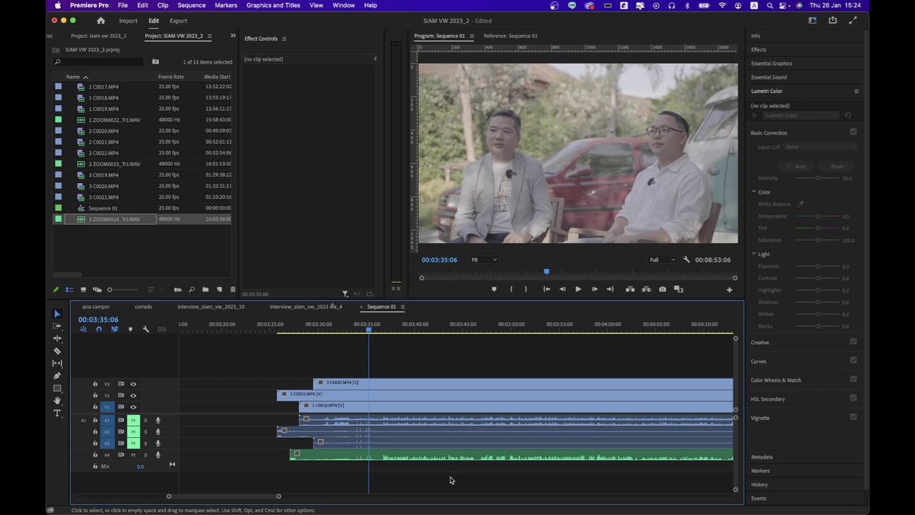
pyautogui.scroll(-2, 450, 480)
pyautogui.scroll(-2, 450, 480)
pyautogui.scroll(-2, 450, 480)
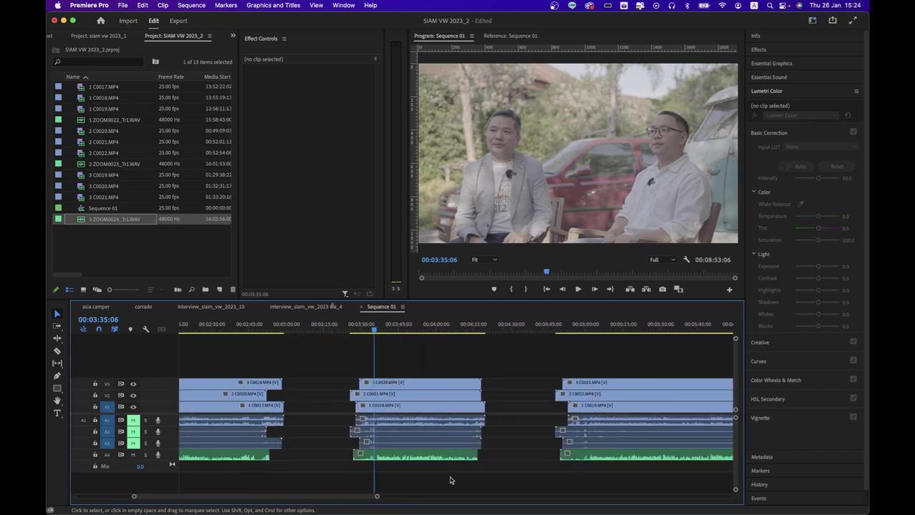
pyautogui.scroll(-3, 451, 480)
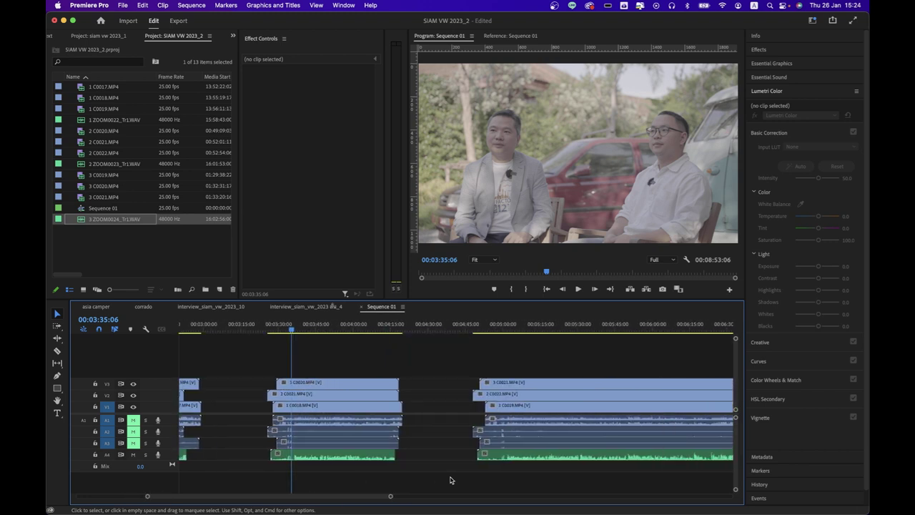
pyautogui.scroll(-1, 450, 479)
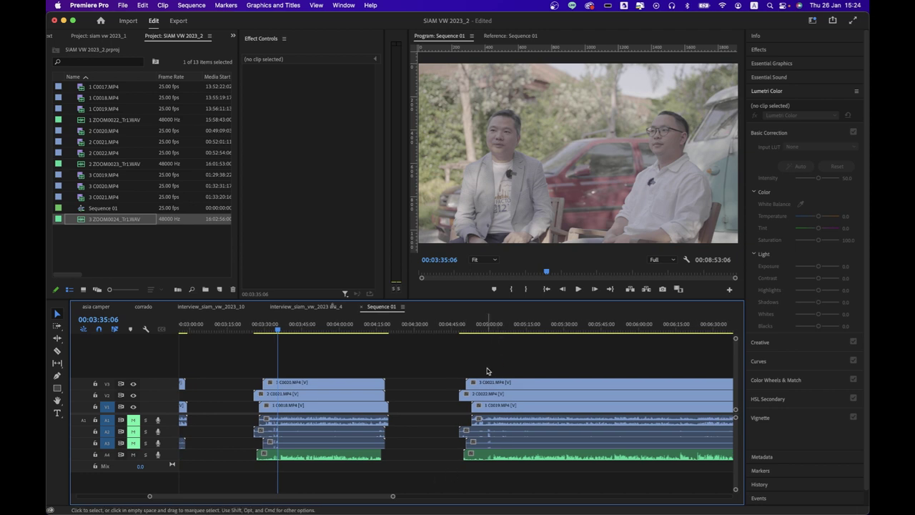